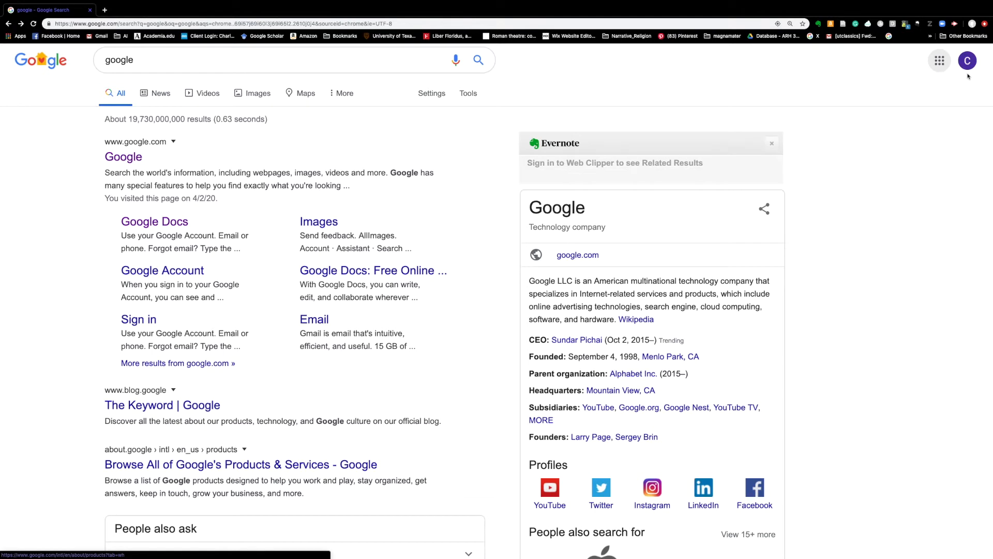
Step: Open Google Classroom and go to the classwork of the Latin I: Beginning Latin class
click(939, 62)
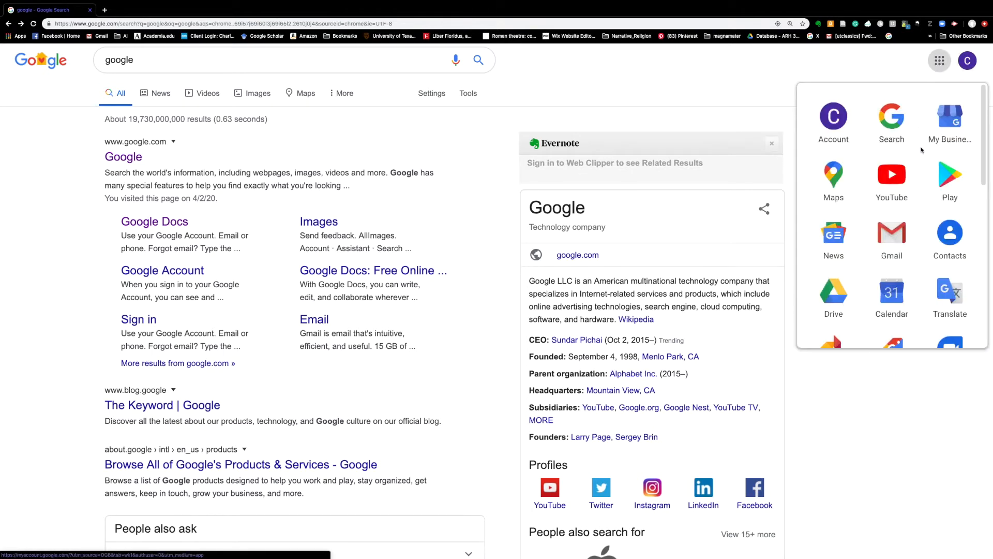
scroll(921, 150, down, 4)
scroll(922, 150, down, 5)
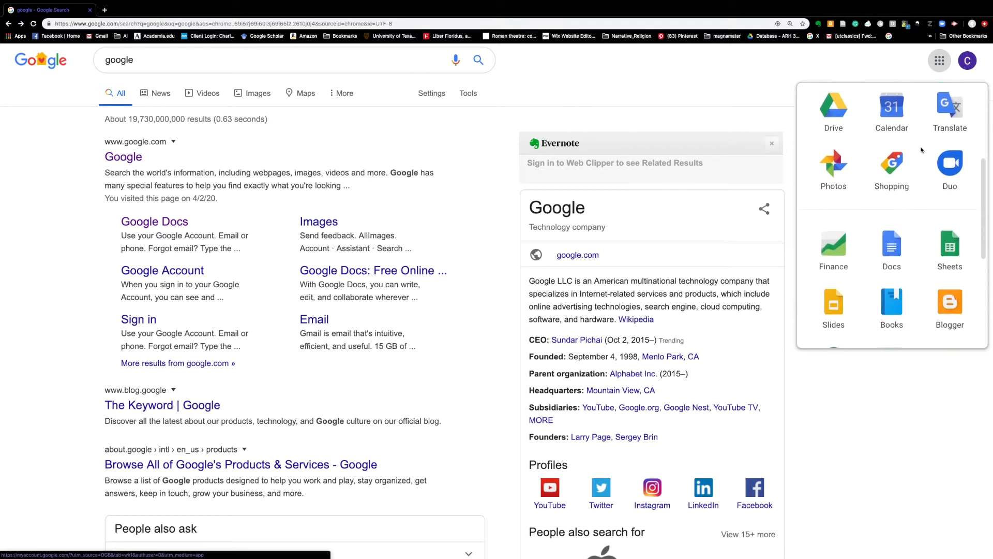
click(835, 213)
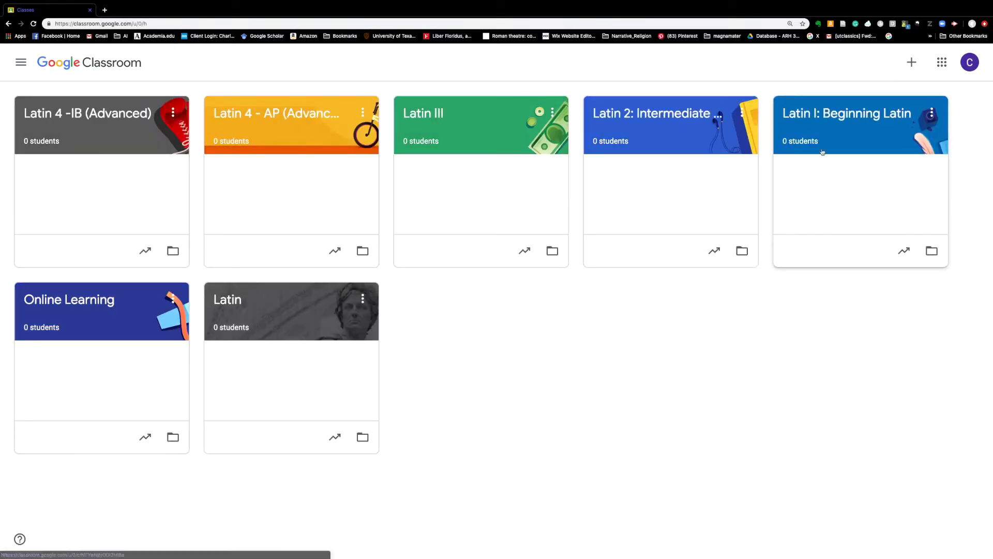
click(850, 137)
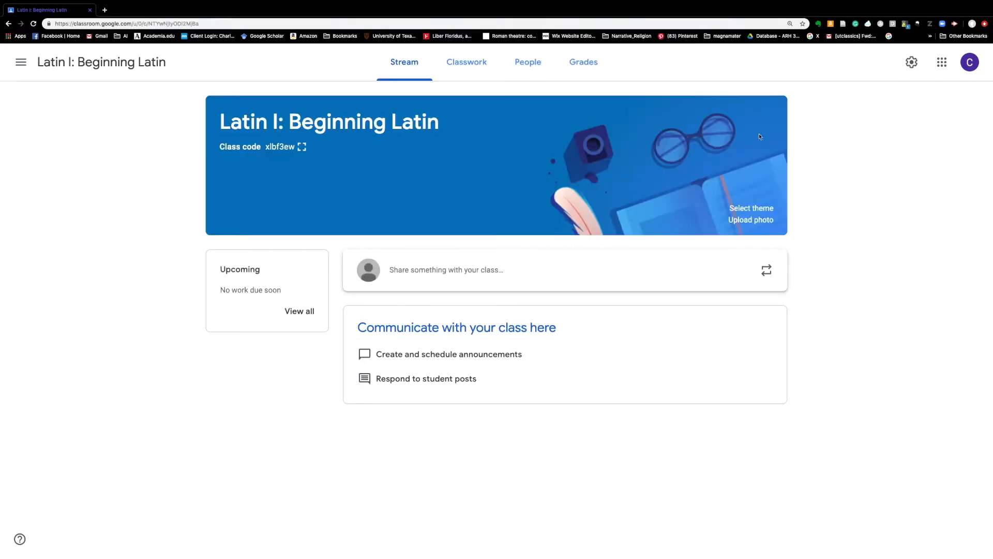
click(470, 71)
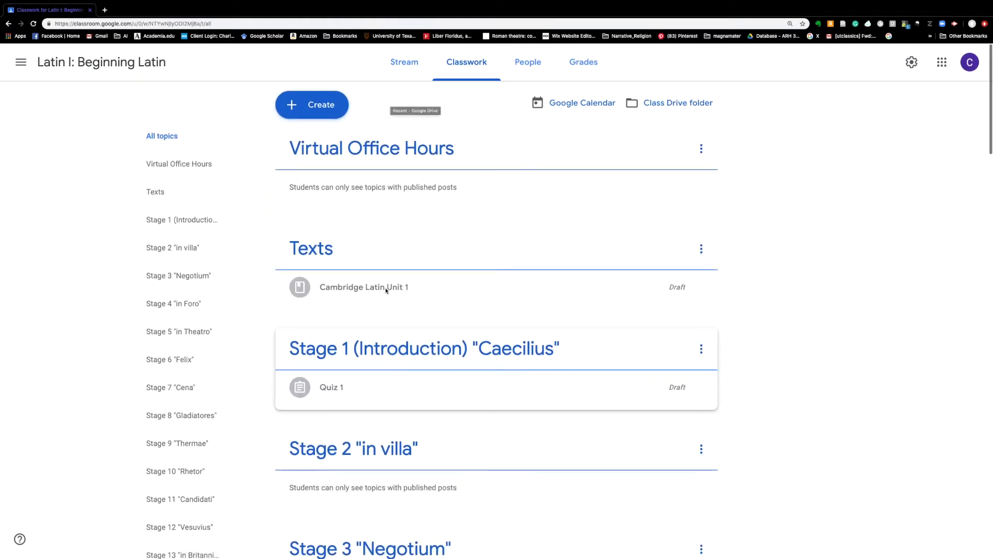
Step: Create a new quiz assignment and title it "Quiz 1"
click(329, 109)
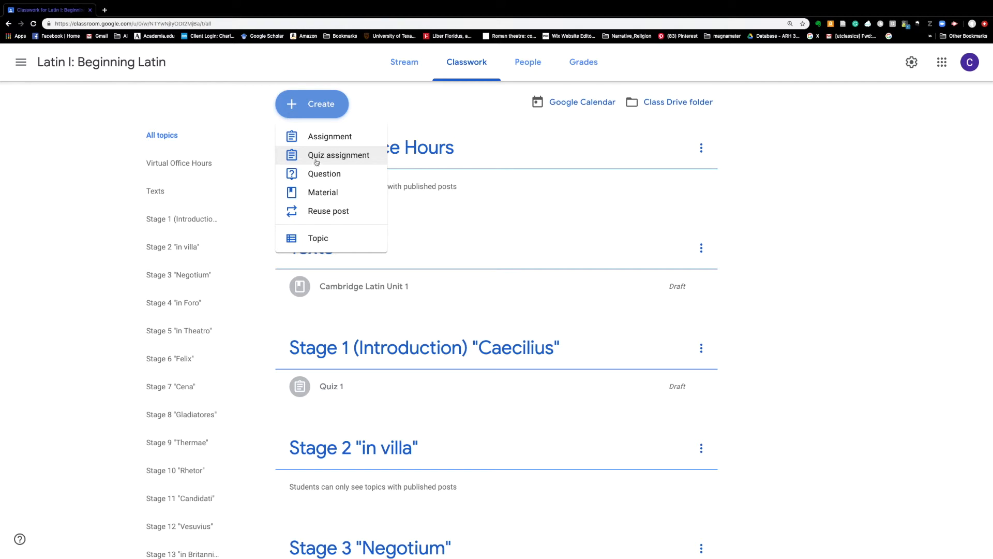
click(317, 158)
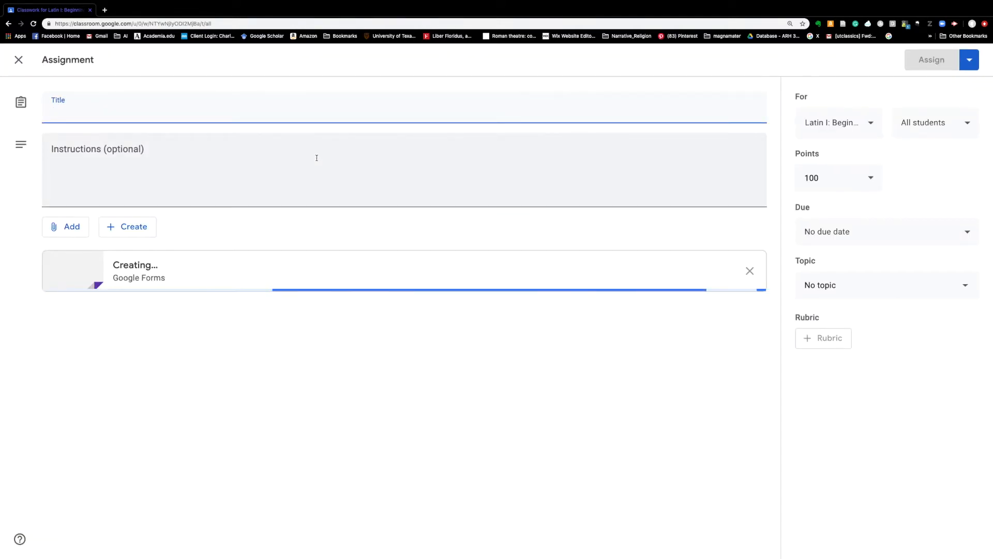
text(Qu)
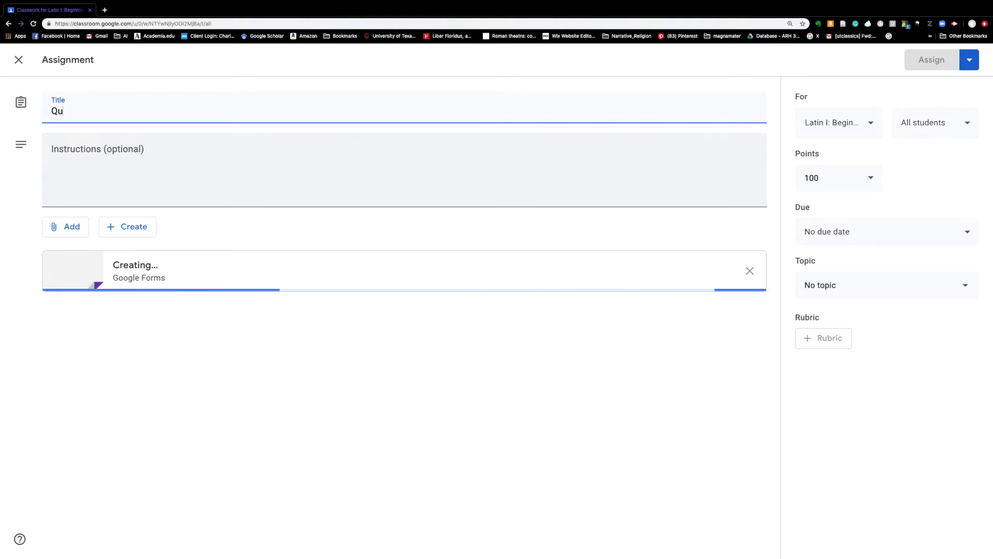
text(iz 1)
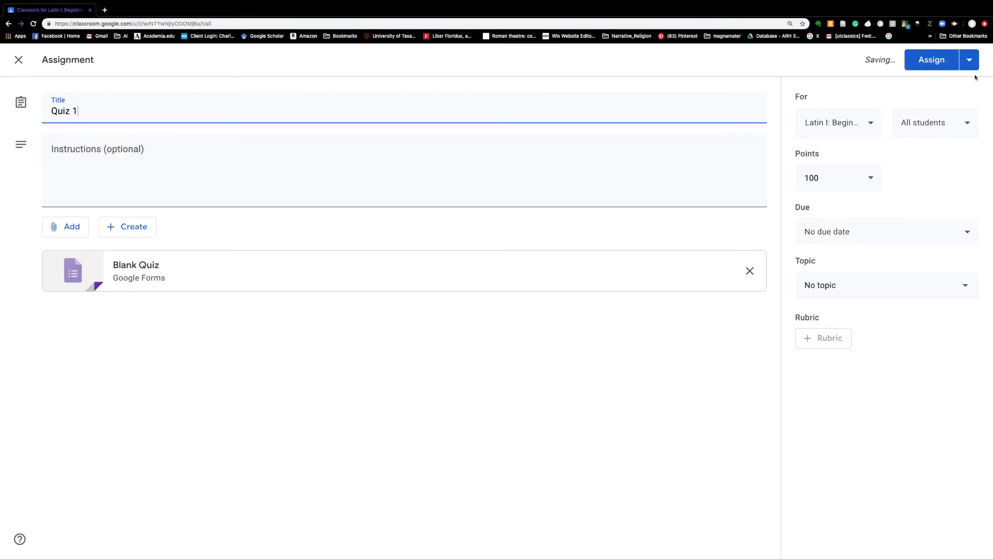
Step: Examine the assignment's publishing options and the classes and students it can be given to
click(971, 62)
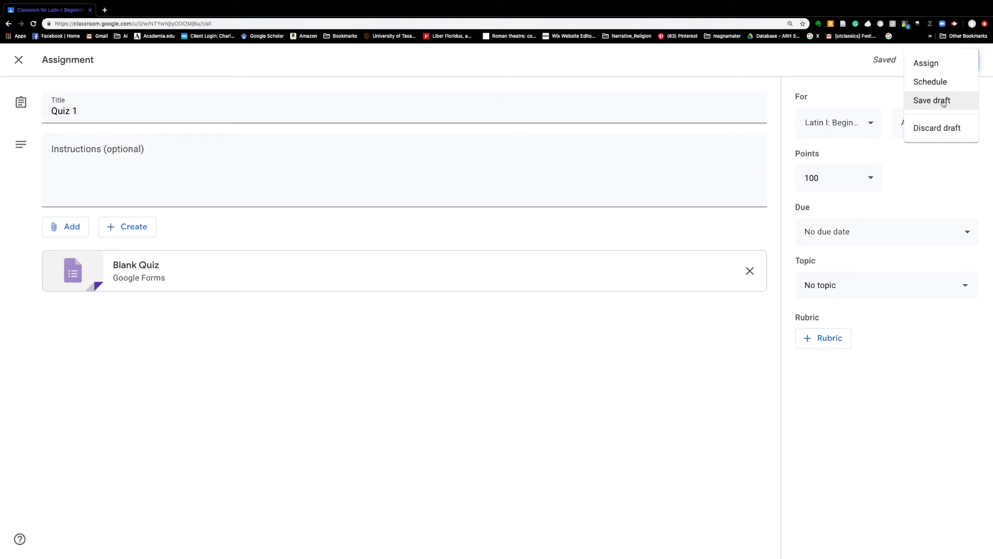
click(872, 95)
click(854, 124)
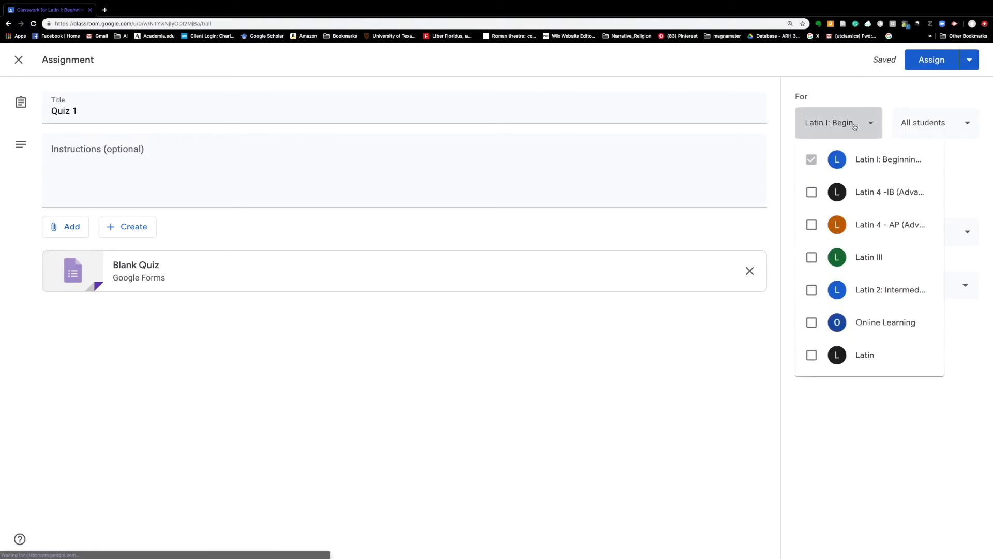
click(854, 124)
click(855, 125)
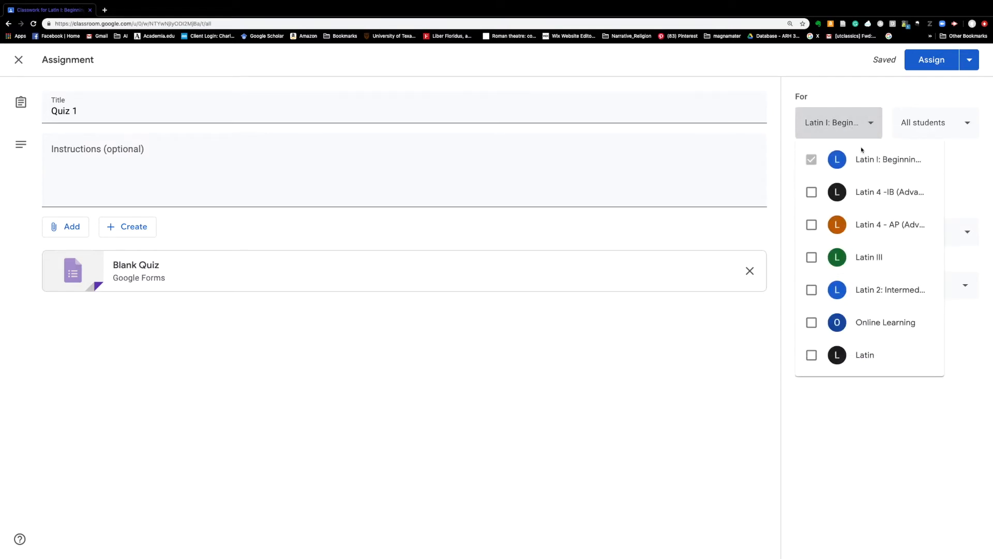
click(860, 126)
click(925, 124)
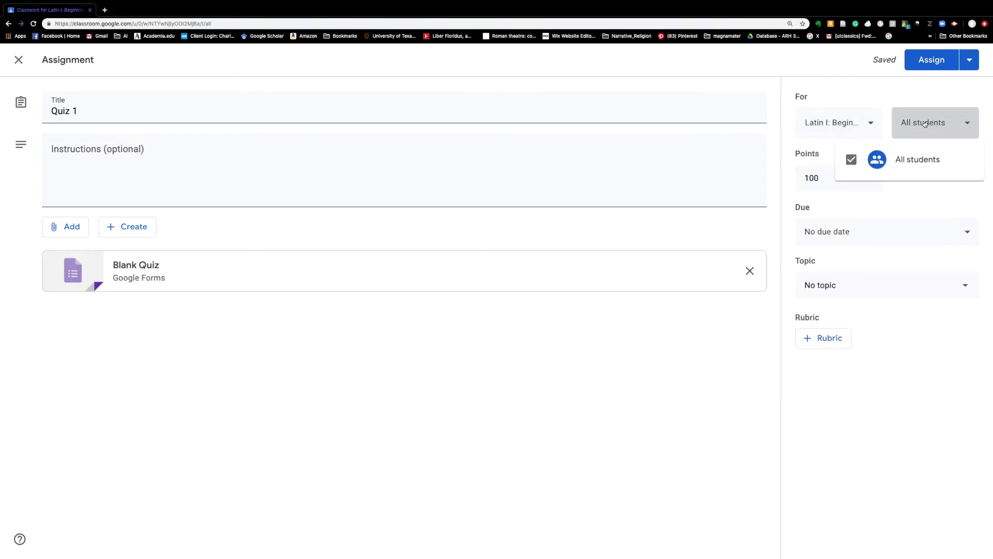
click(925, 123)
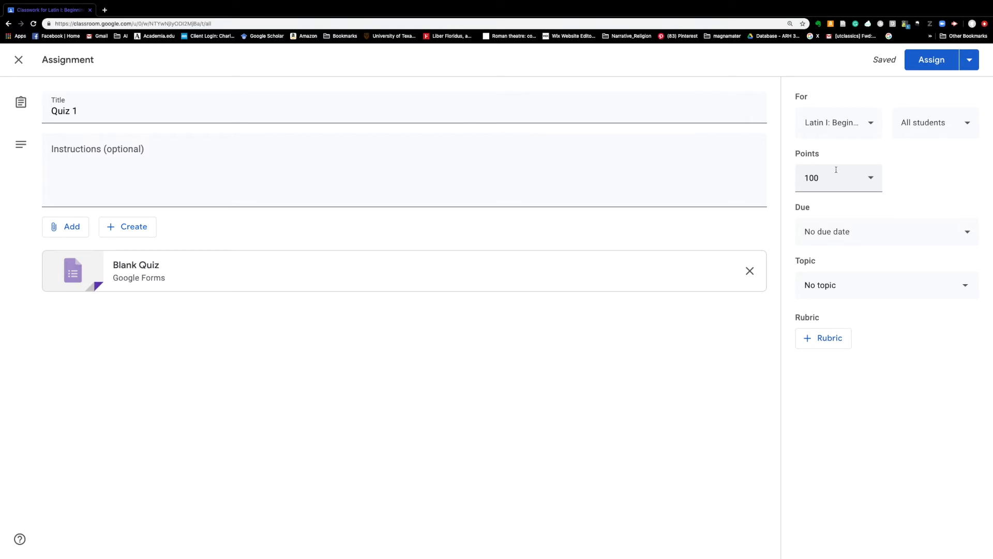
Step: Set the assignment's points to Ungraded
click(862, 181)
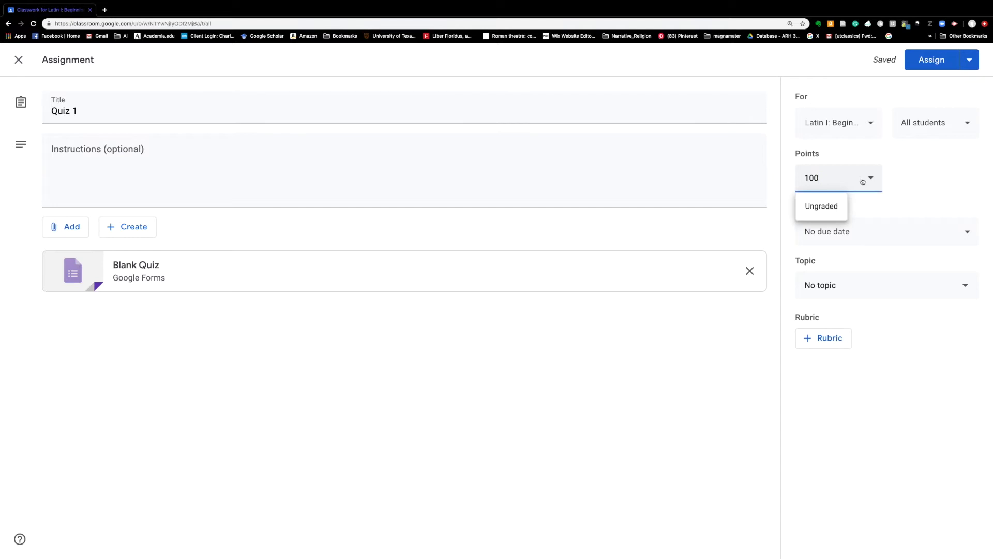
click(862, 181)
click(863, 181)
key(BackSpace)
key(BackSpace)
text(25)
click(833, 206)
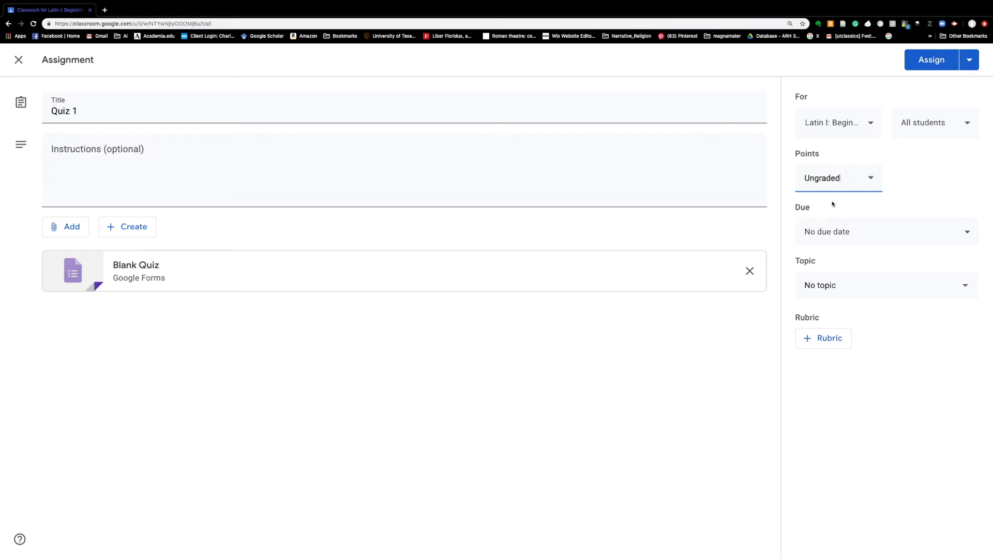
click(831, 231)
click(849, 280)
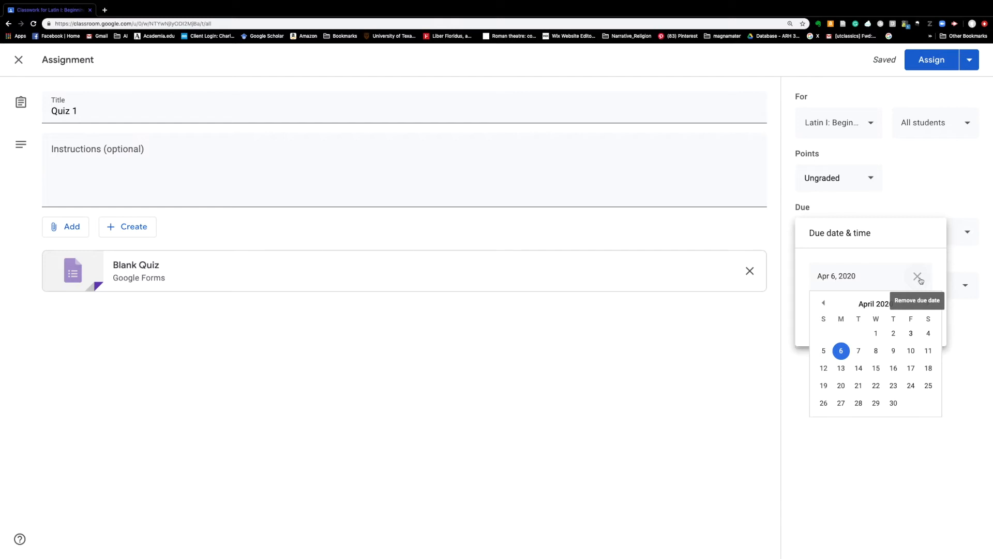
click(918, 278)
click(914, 206)
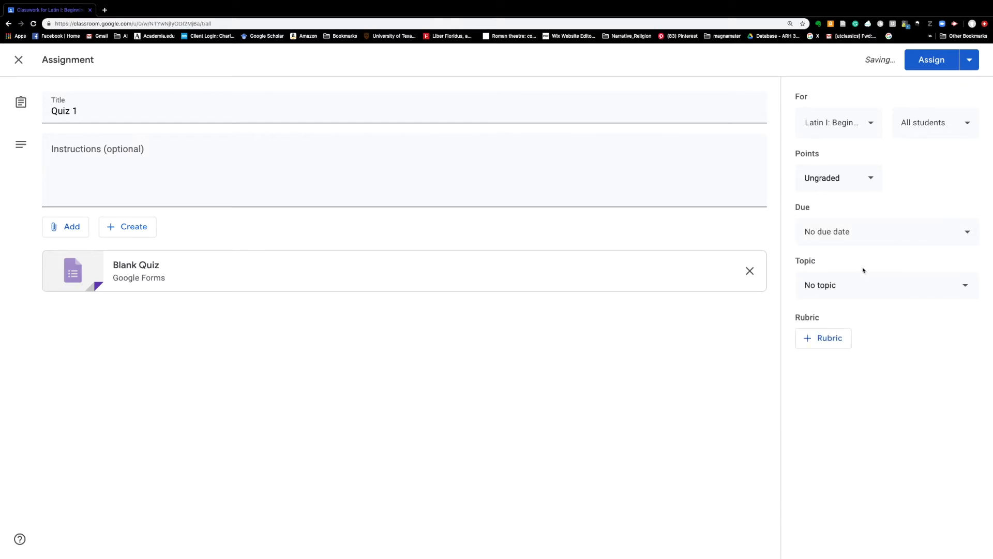
Step: File the assignment under the topic Stage 1 (Introduction) "Caecilius"
click(854, 290)
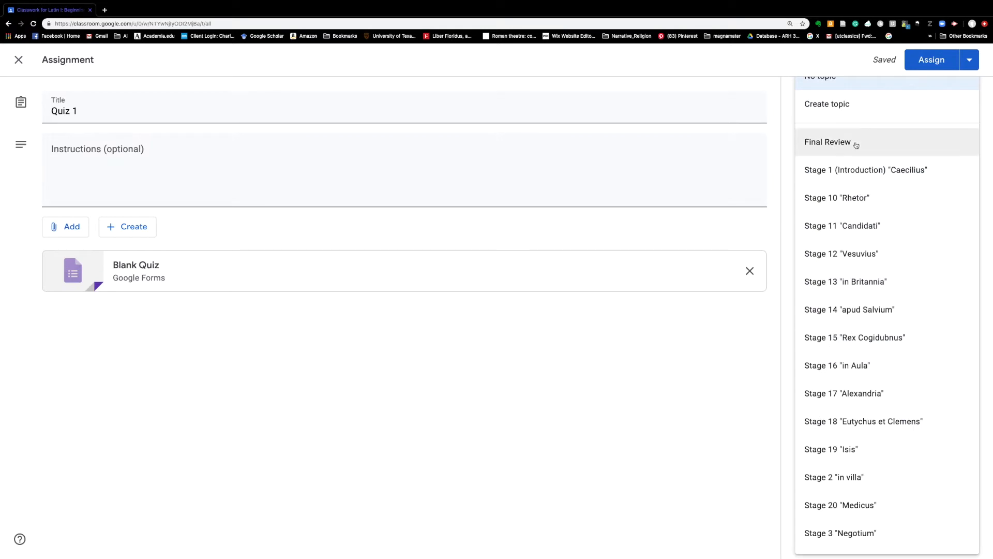
click(846, 172)
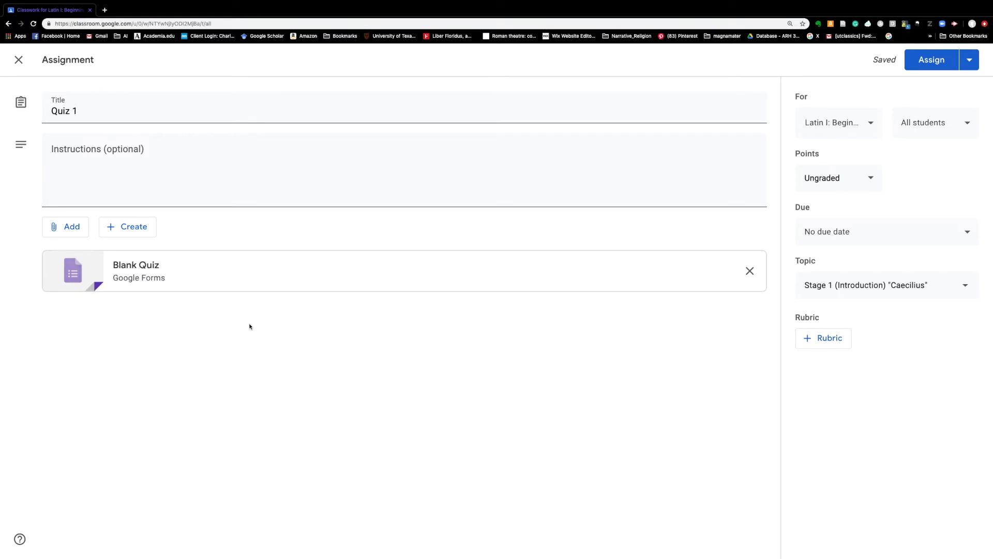
Step: Open the attached Blank Quiz form and change the title in its header to "Quiz 1"
click(147, 269)
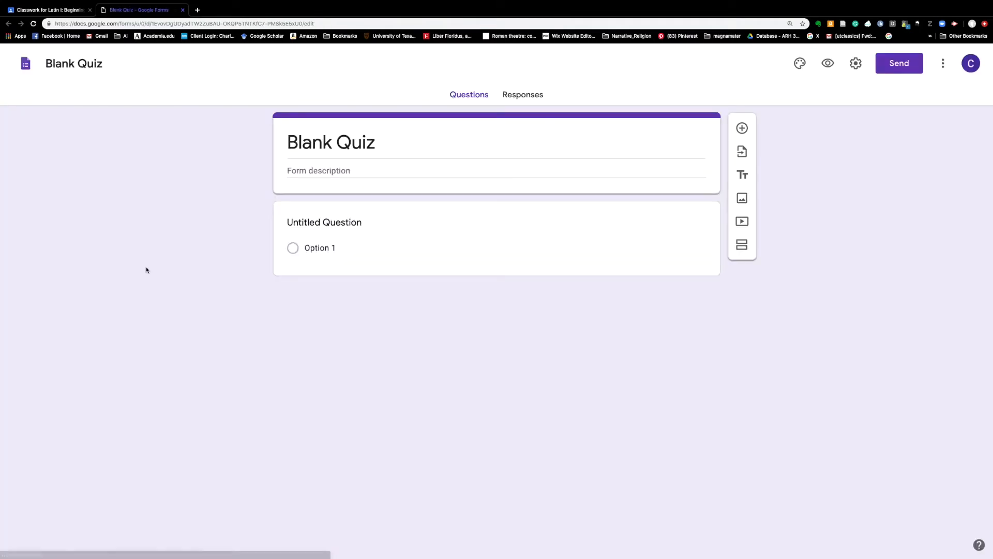
click(376, 145)
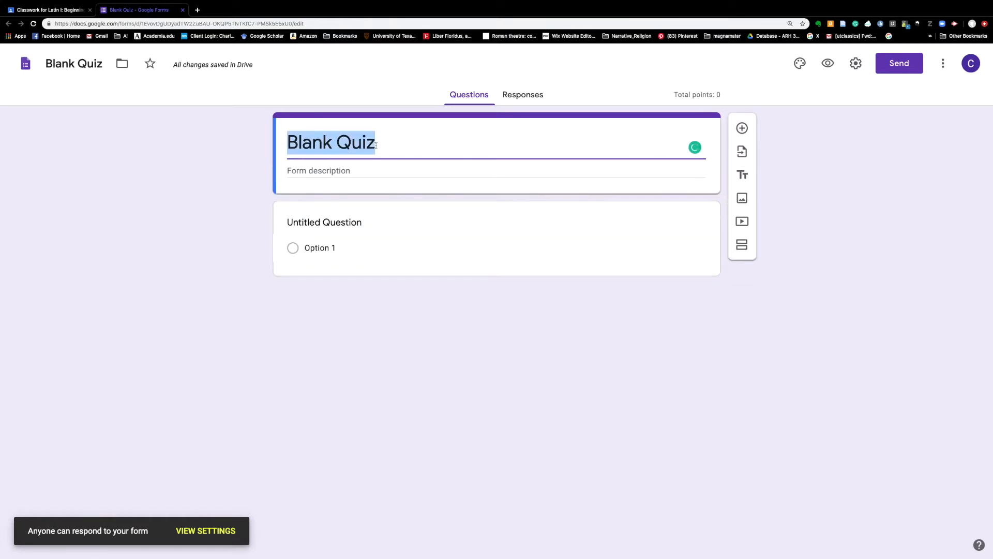
text(Quiz )
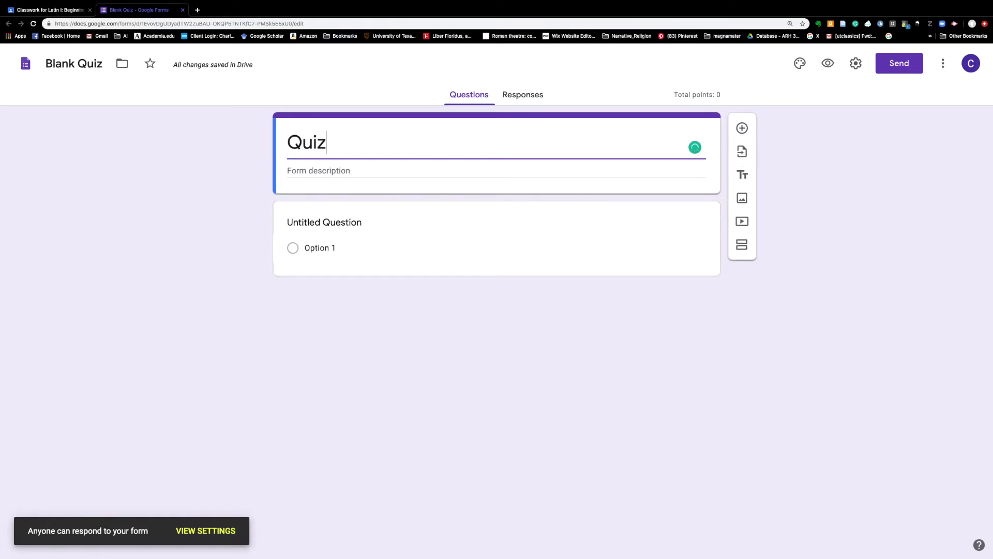
text(1)
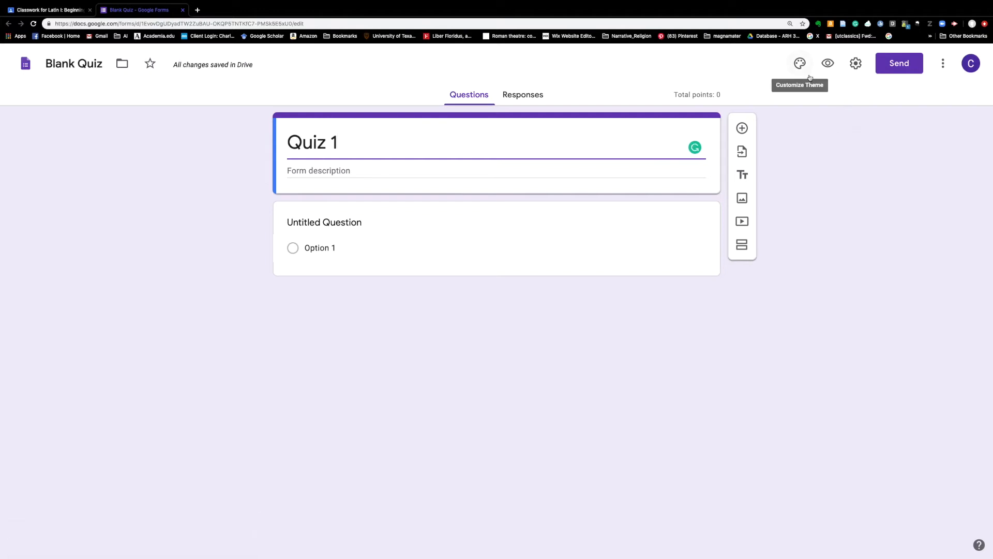
Step: Give the form a teal theme color with the darkest of the offered background shades
click(802, 66)
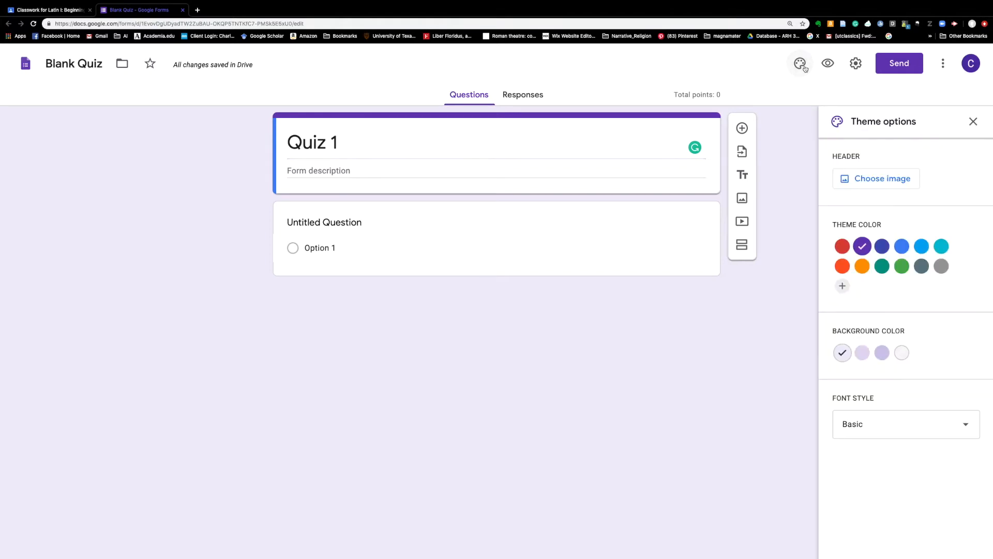
click(842, 247)
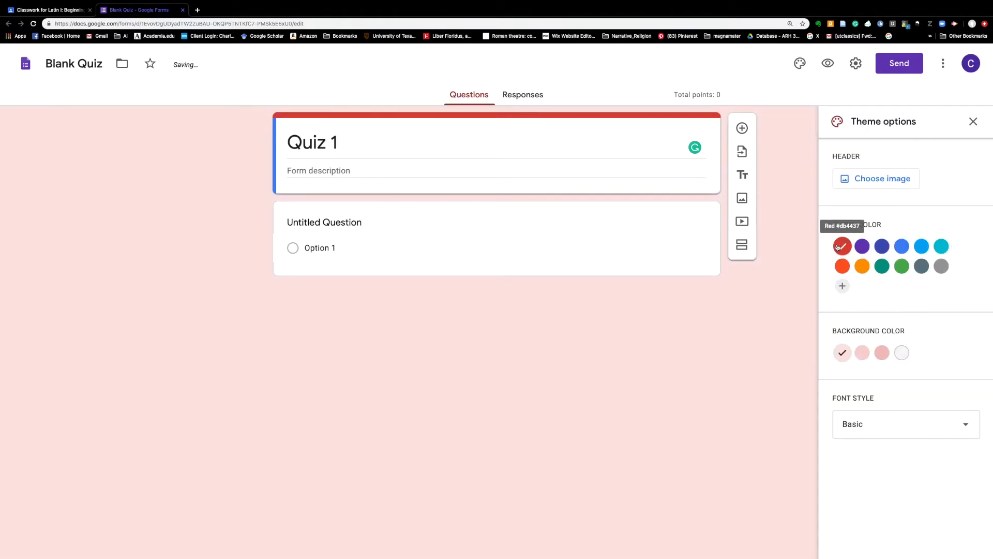
click(860, 247)
click(882, 247)
click(883, 267)
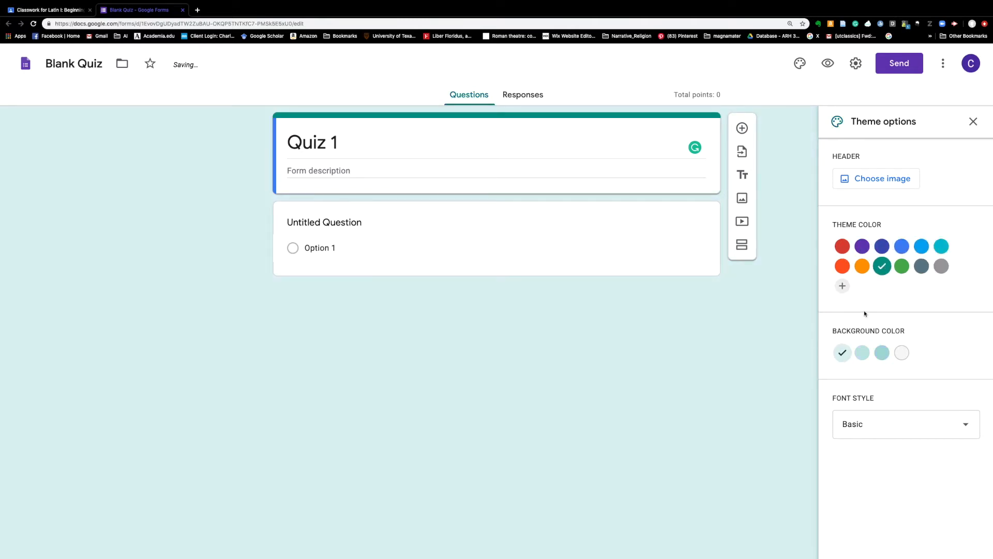
click(862, 355)
click(888, 356)
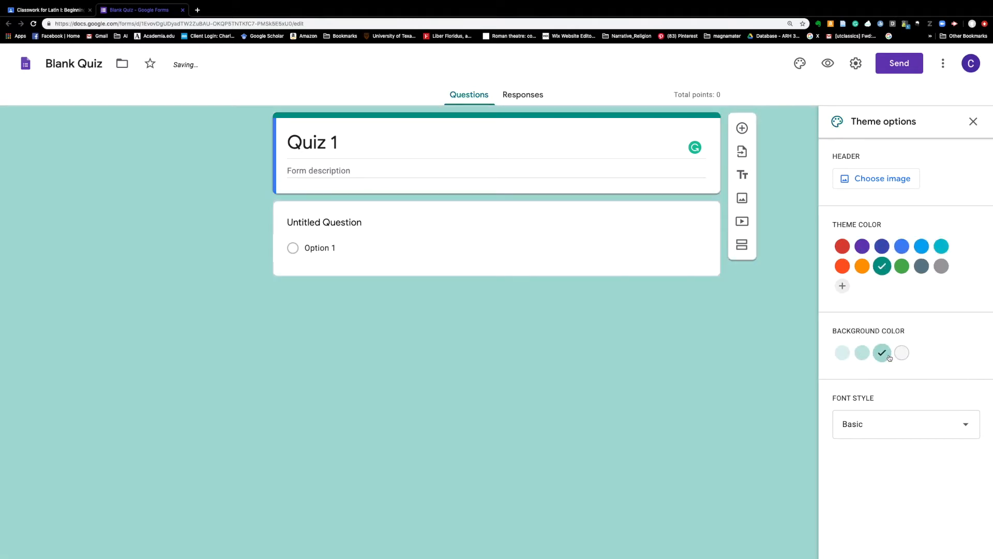
Step: Try the Playful font style on the form, settle on Formal, and close the theme options
click(875, 428)
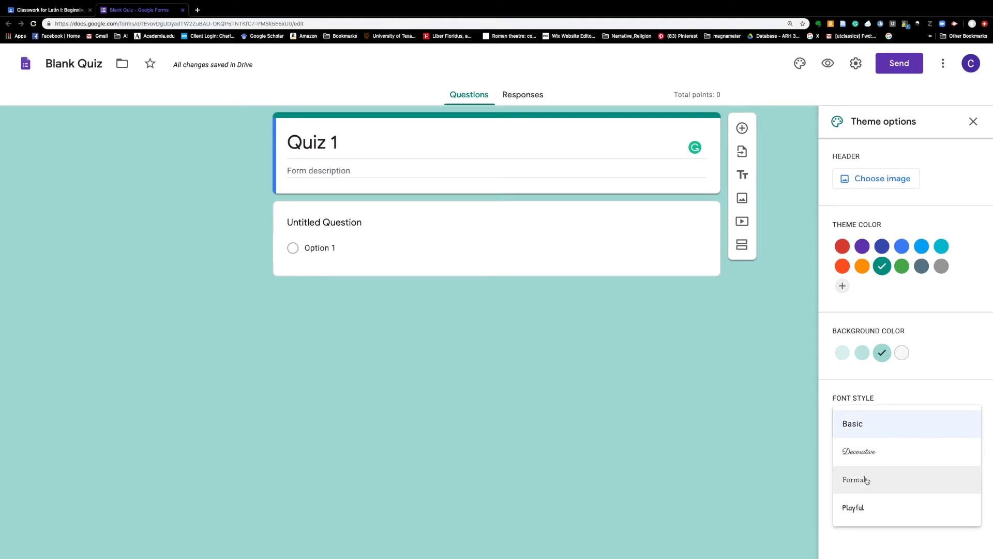
click(866, 480)
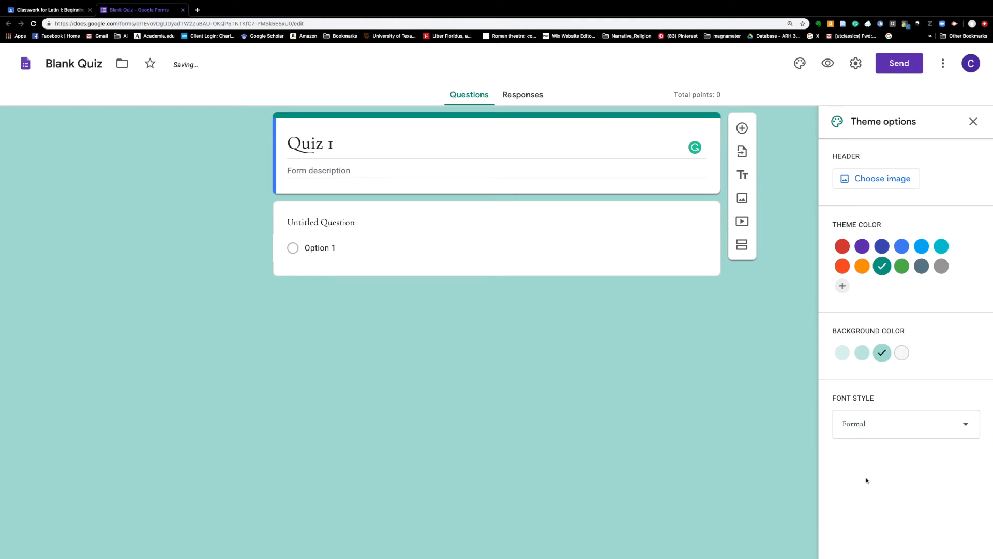
click(873, 430)
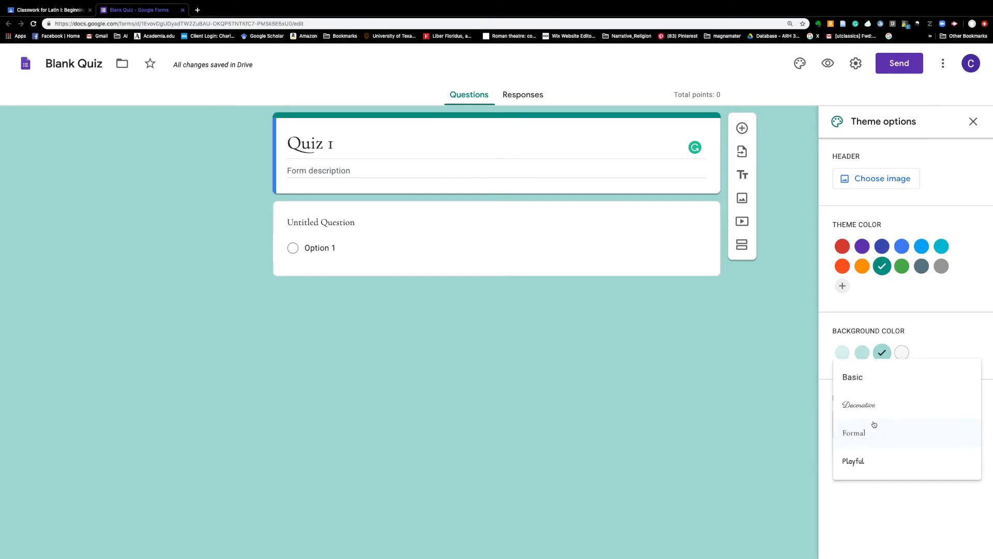
click(868, 459)
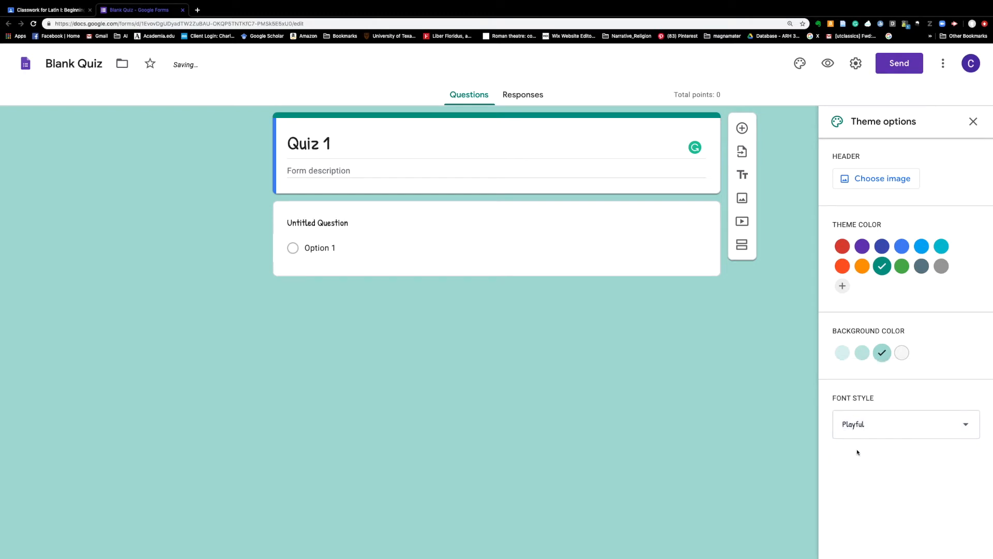
click(888, 426)
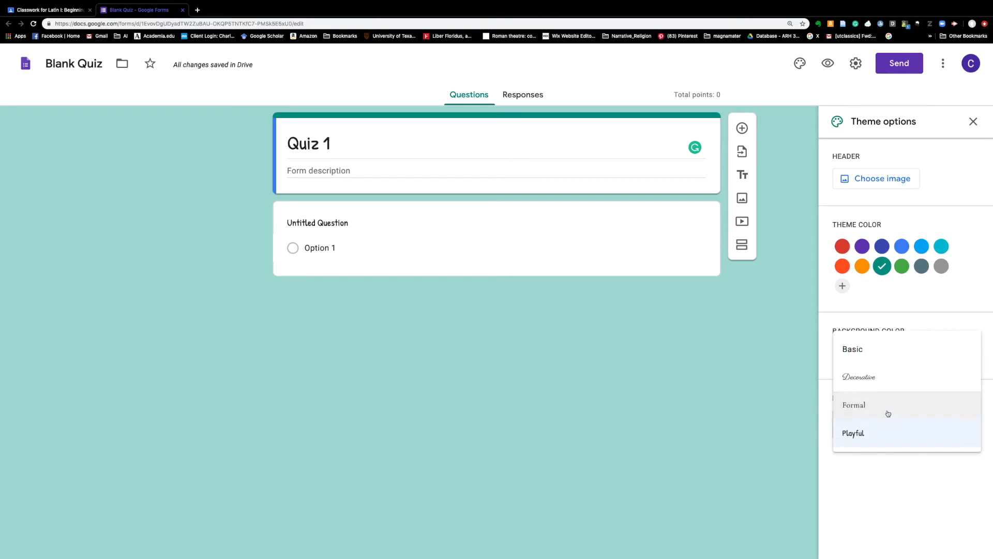
click(888, 413)
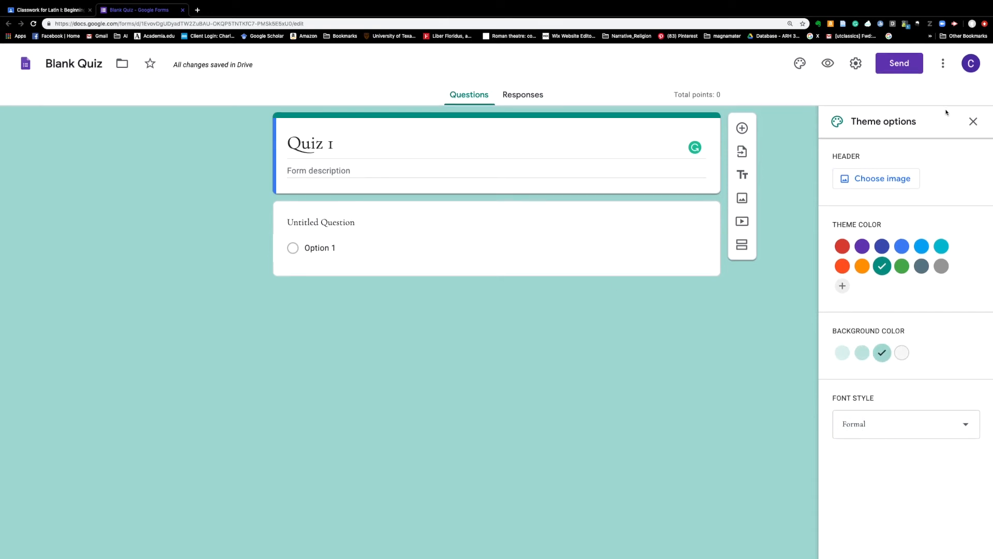
click(973, 121)
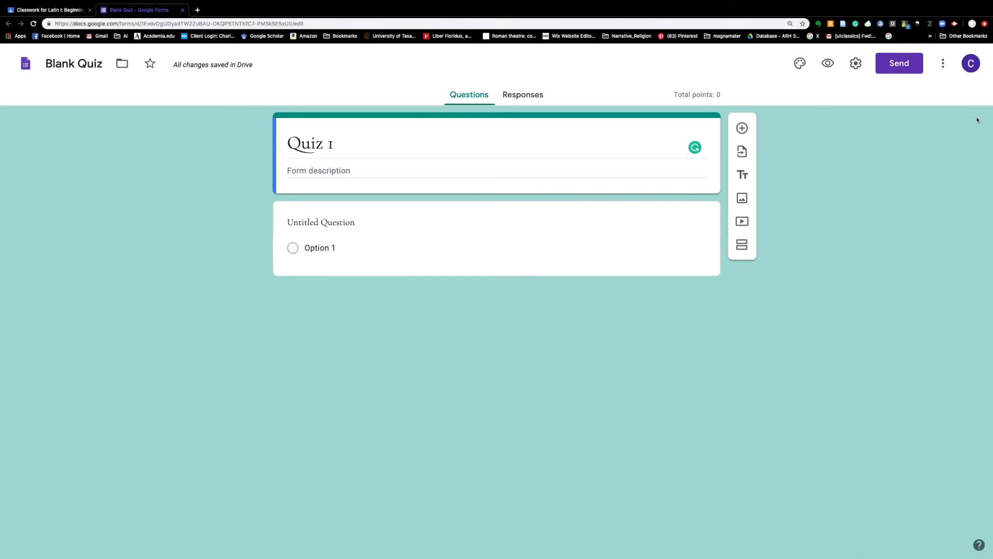
Step: In the form settings, collect email addresses, always send response receipts, and limit respondents to 1 response
click(855, 63)
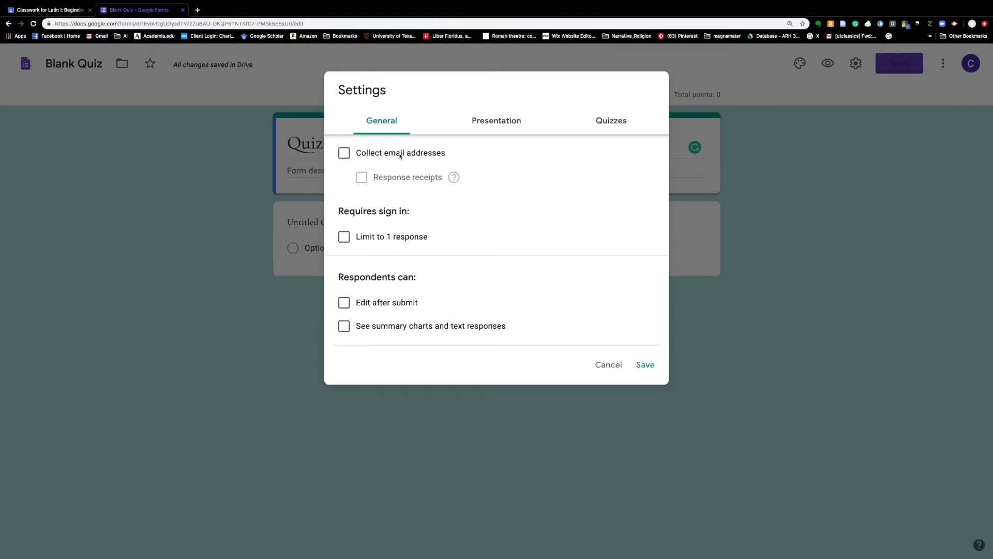
click(348, 156)
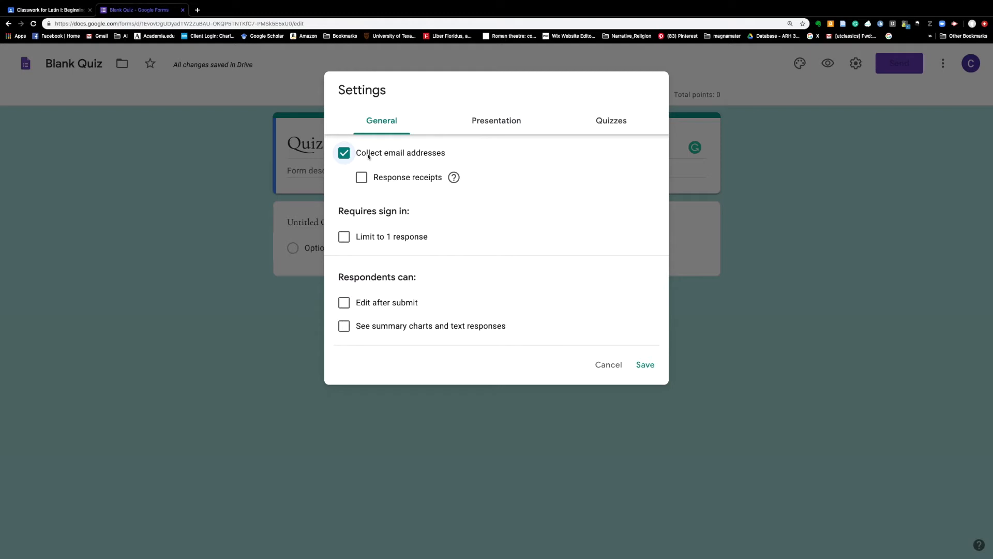
click(367, 183)
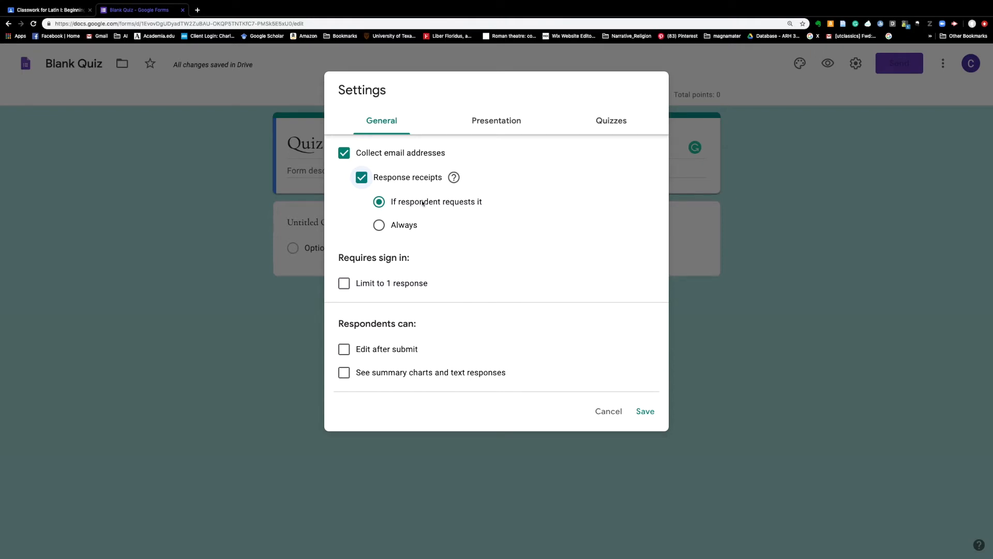
click(411, 226)
click(399, 286)
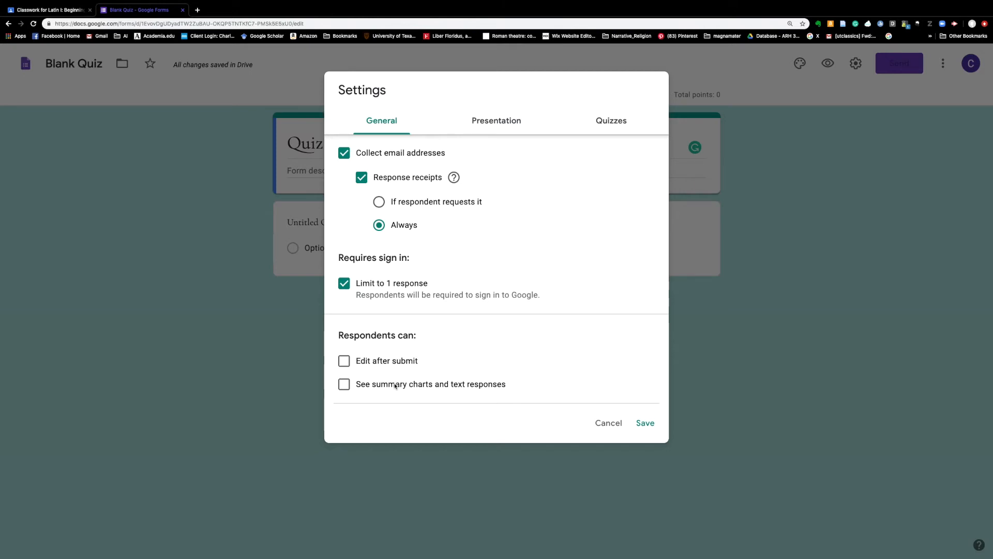
Step: In the presentation settings, enable Show progress bar and Shuffle question order, leaving the confirmation message at its default
click(494, 127)
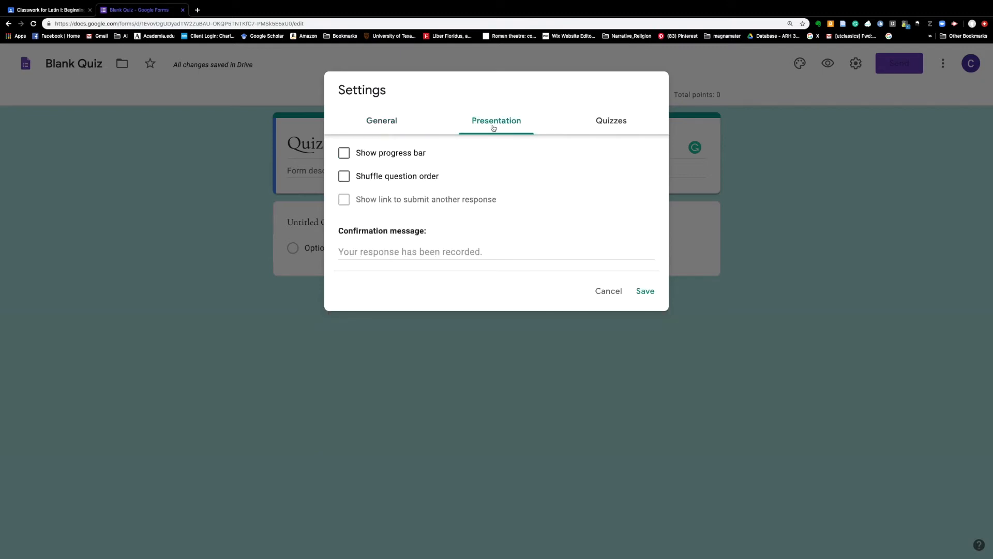
click(413, 155)
click(404, 179)
click(379, 252)
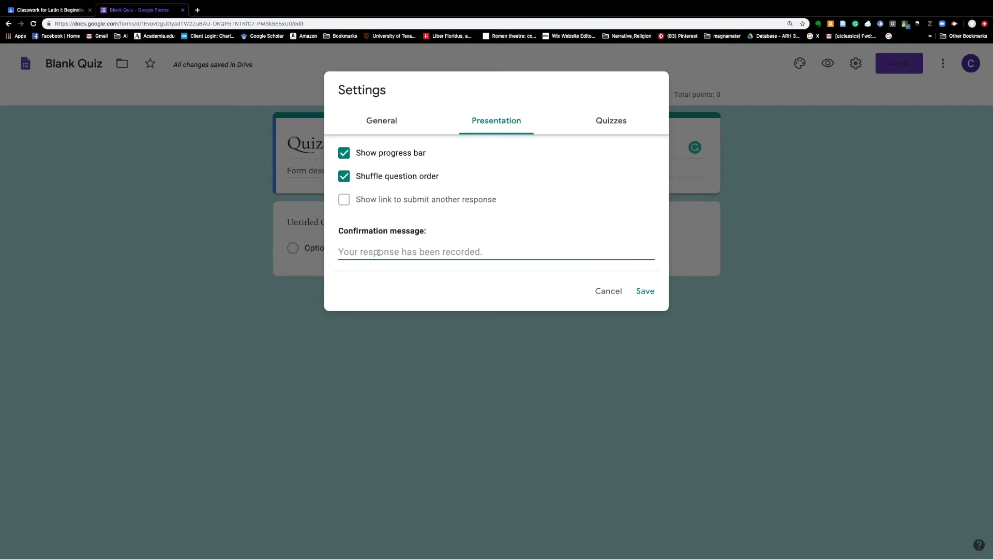
Step: Switch the Make this a quiz option off and back on, and save the form settings
click(601, 122)
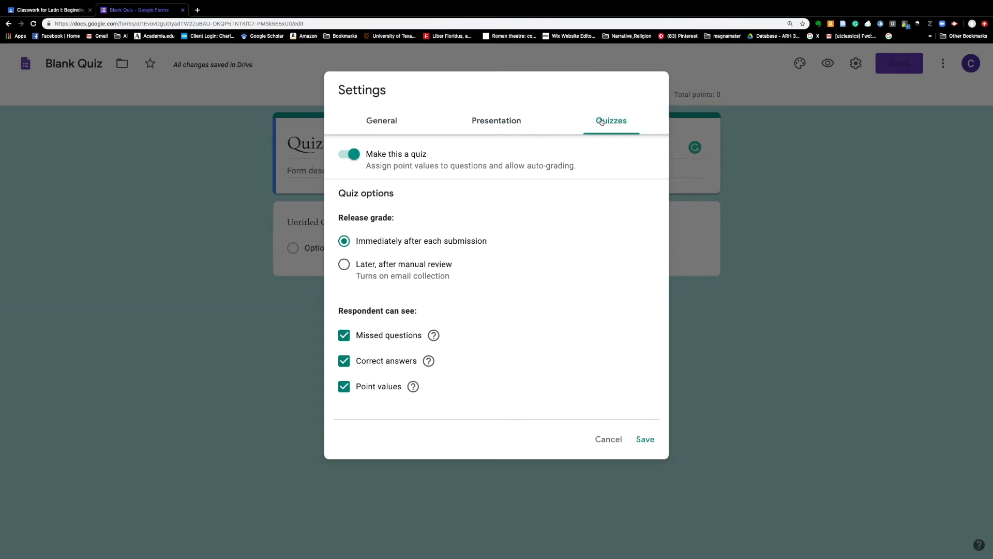
click(349, 156)
click(349, 155)
click(643, 443)
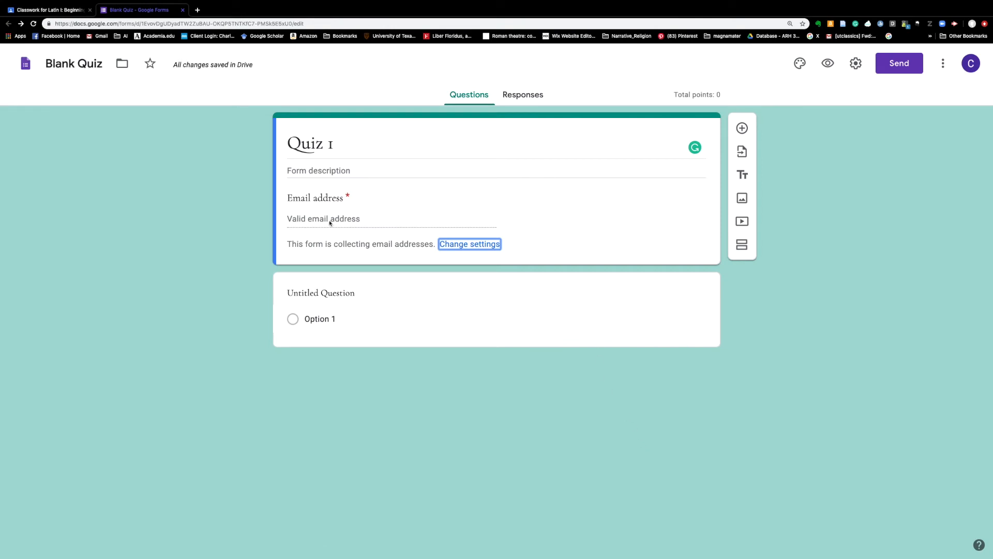
Step: Replace the untitled question's text with "puella, puellae"
click(334, 293)
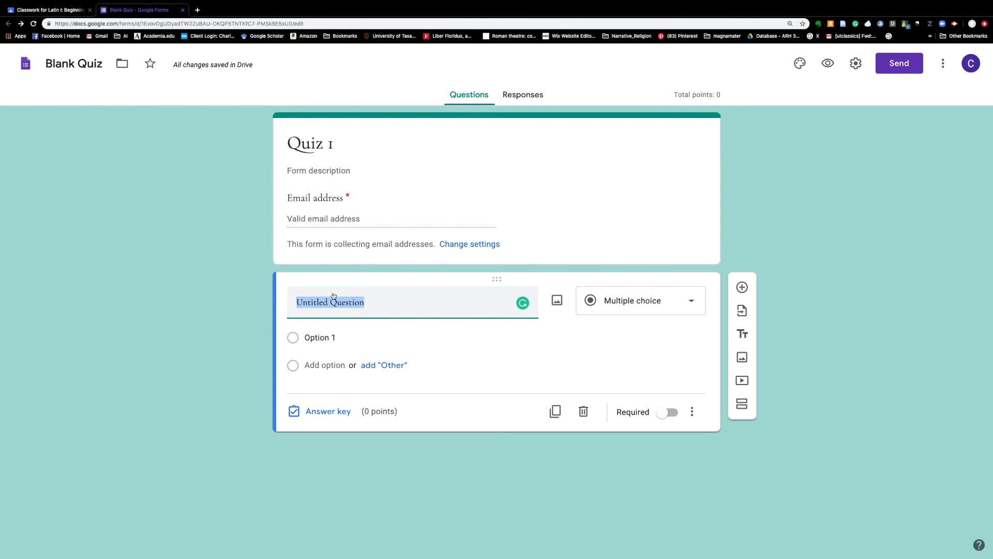
text(puella, puellae)
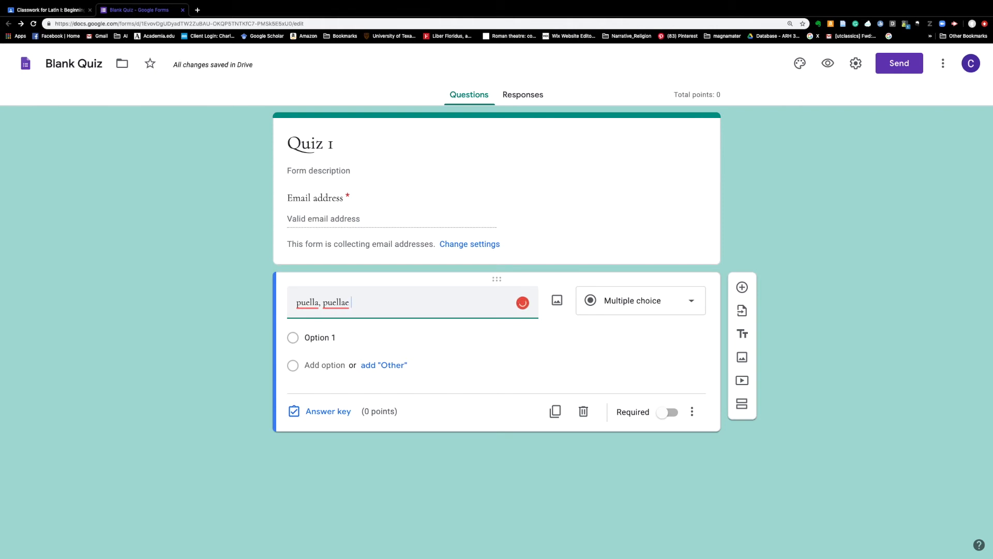
click(326, 337)
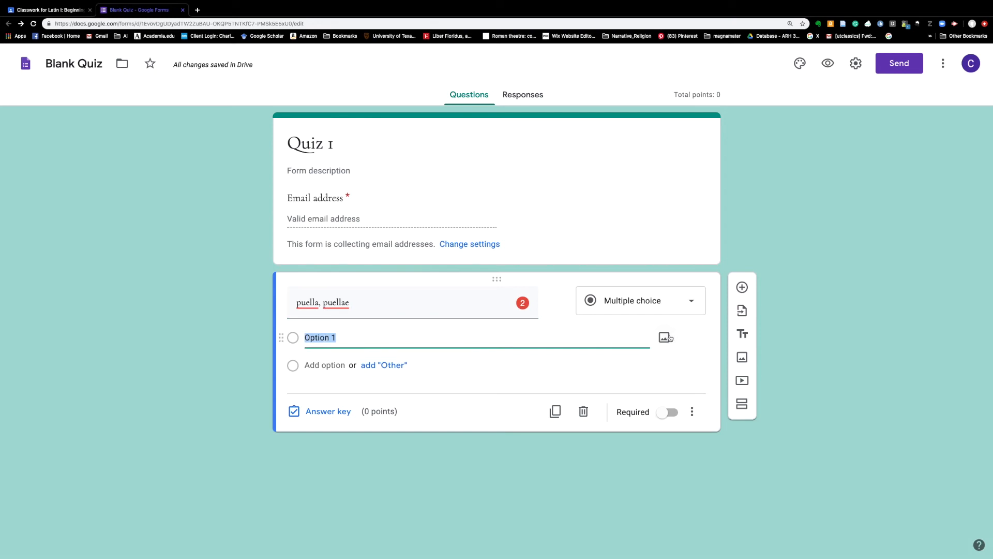
Step: Try the Short answer and Paragraph types on the "puella, puellae" question and return it to Multiple choice
click(683, 309)
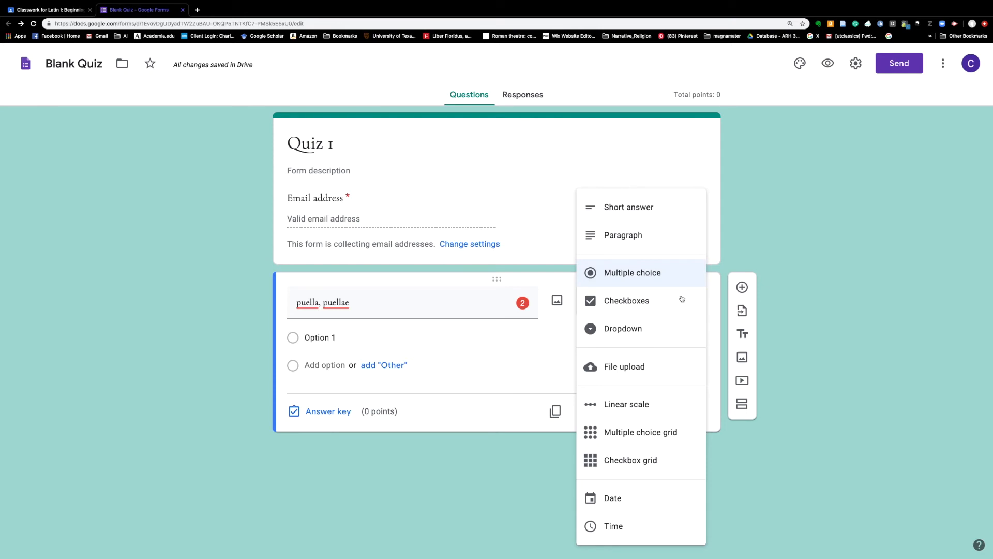
click(670, 213)
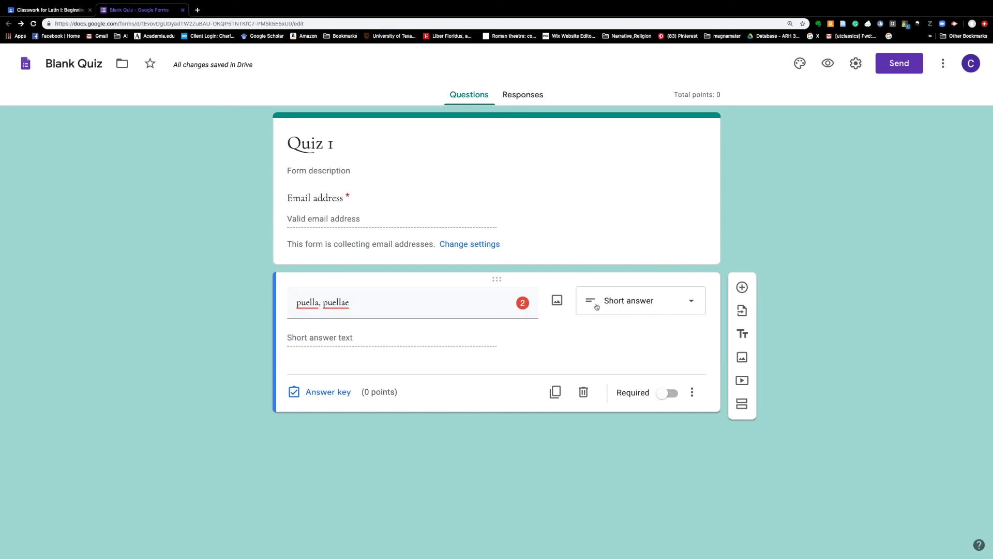
click(690, 300)
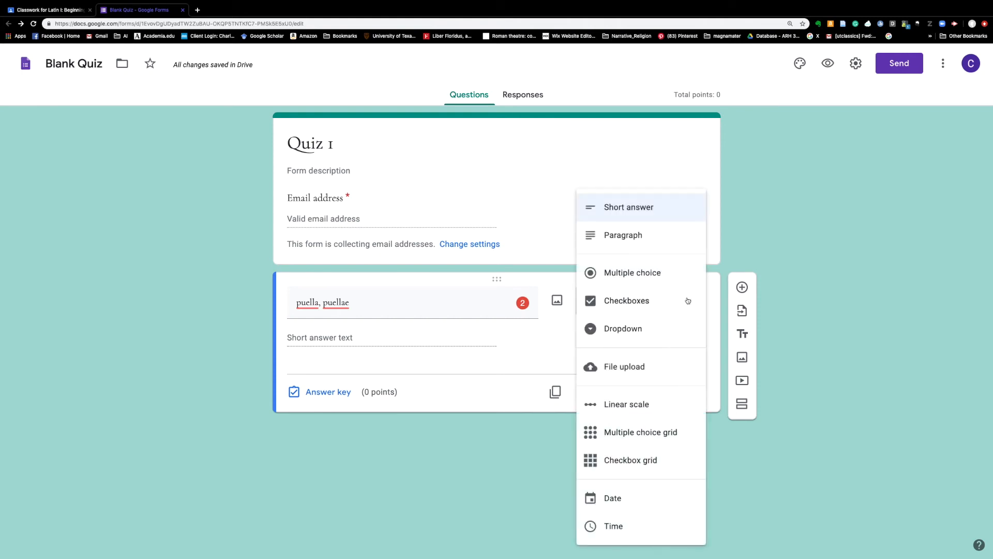
click(670, 243)
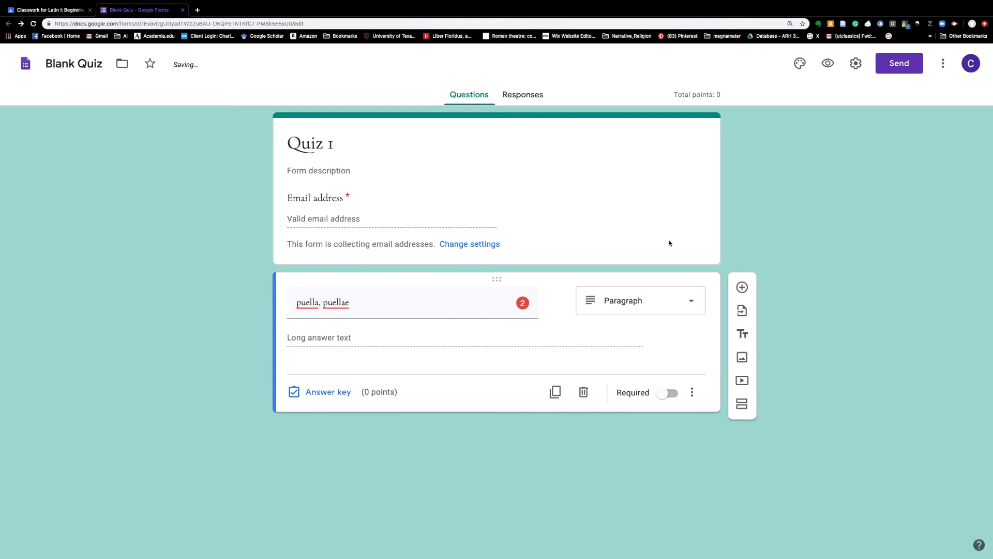
click(670, 306)
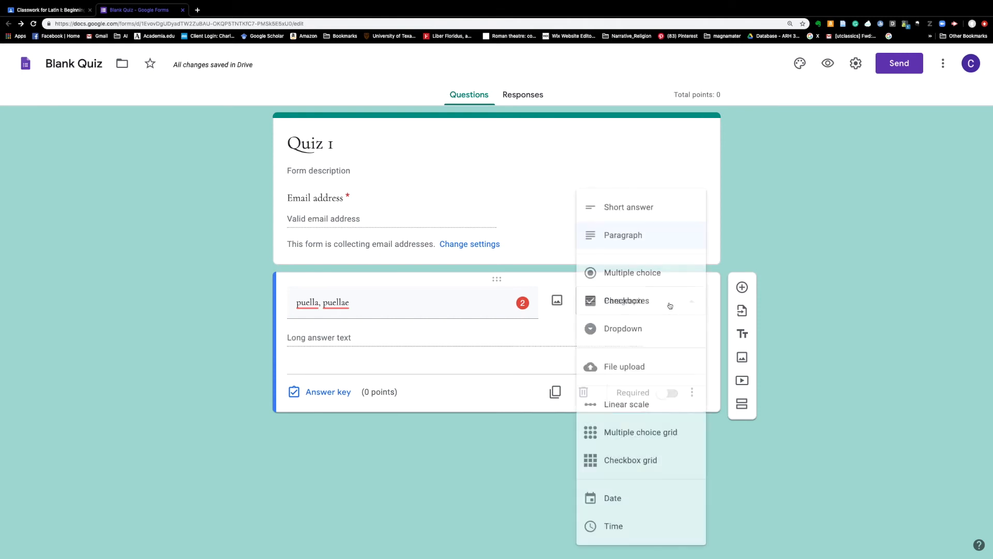
click(671, 276)
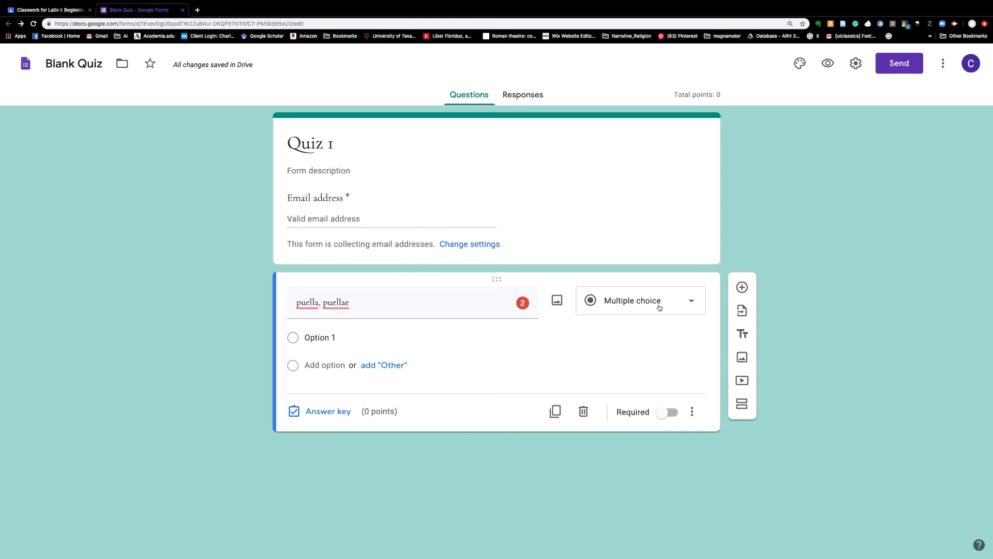
Step: Try the Checkboxes, Dropdown and File upload types on the question, cancelling the file upload request
click(659, 307)
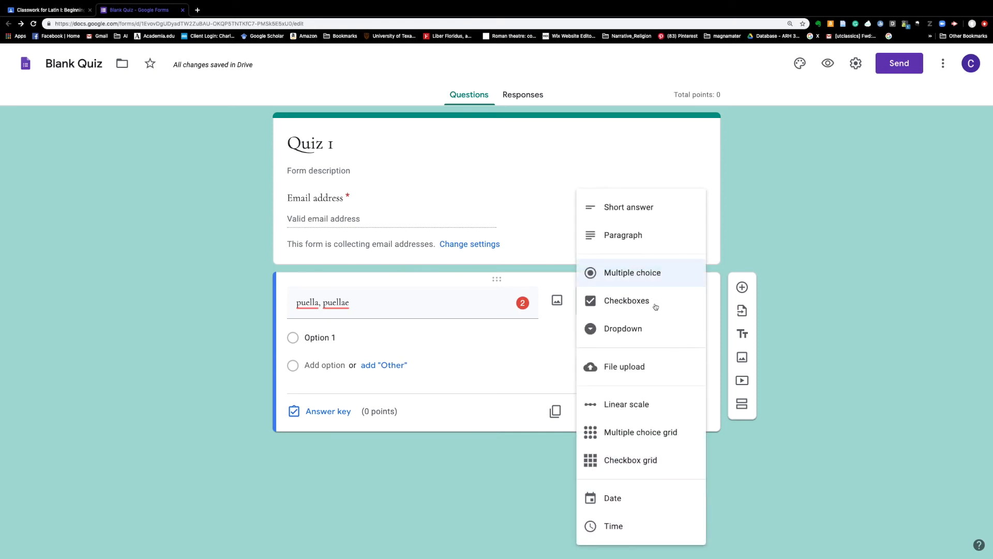
click(643, 304)
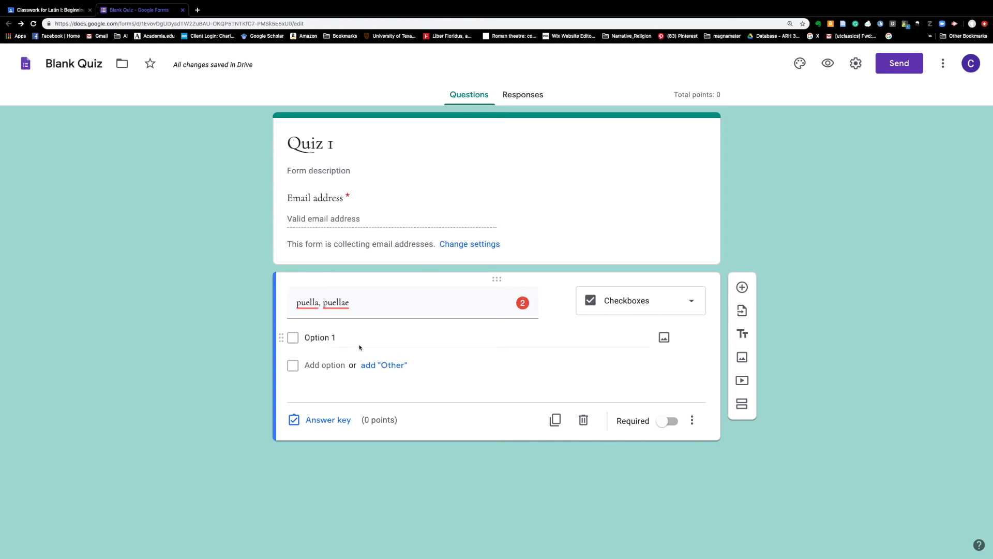
click(644, 306)
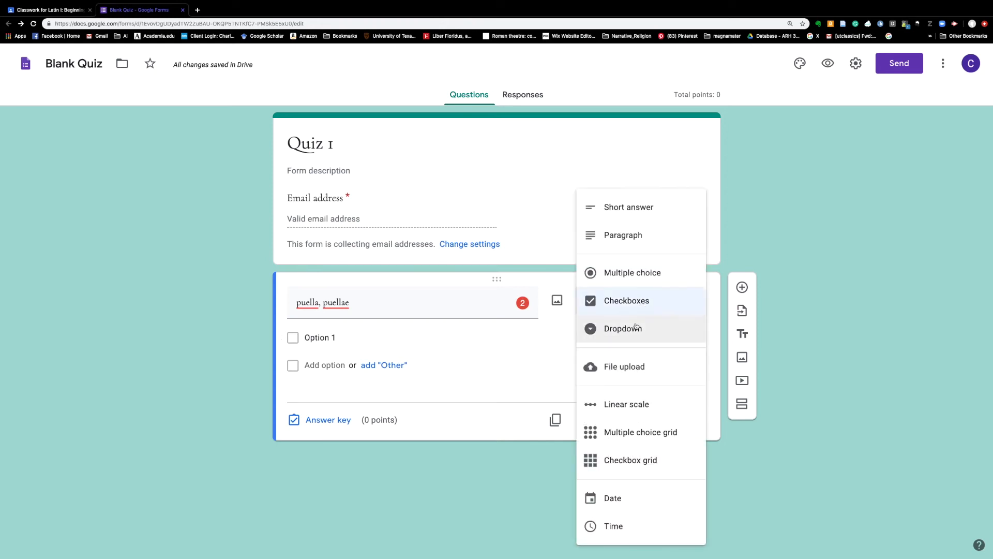
click(637, 326)
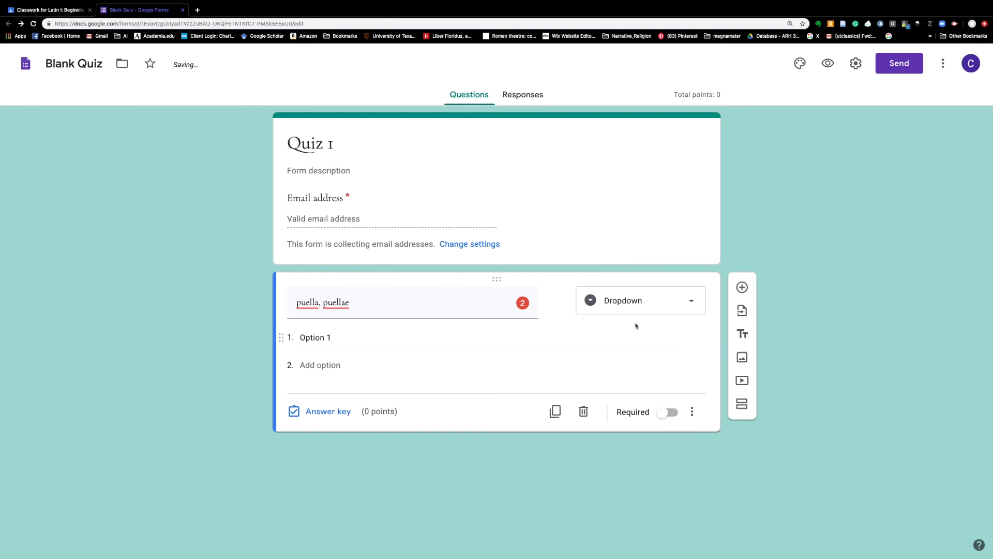
click(646, 304)
click(641, 334)
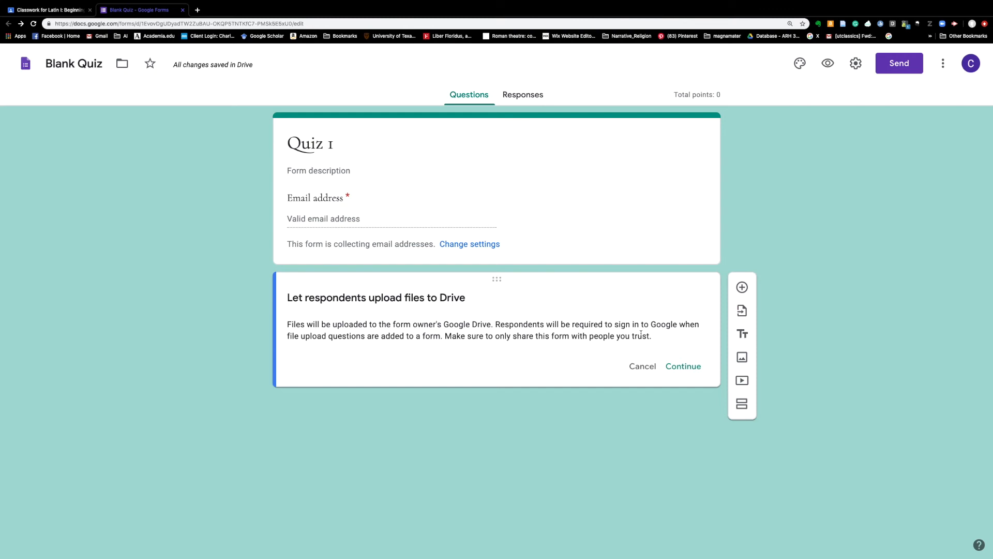
click(643, 366)
Step: Try the Linear scale type on the question and look through its upper limit choices, keeping 5
click(648, 310)
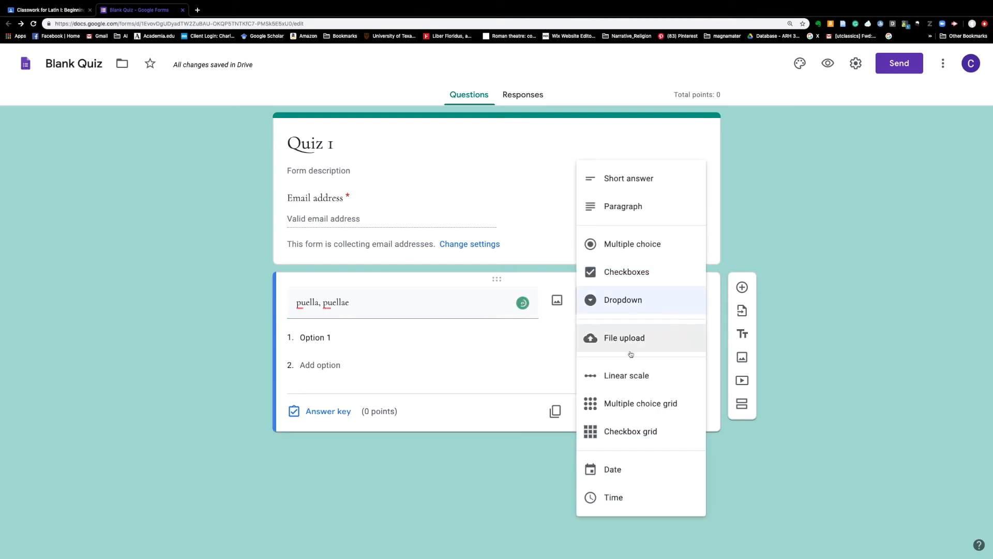
click(628, 375)
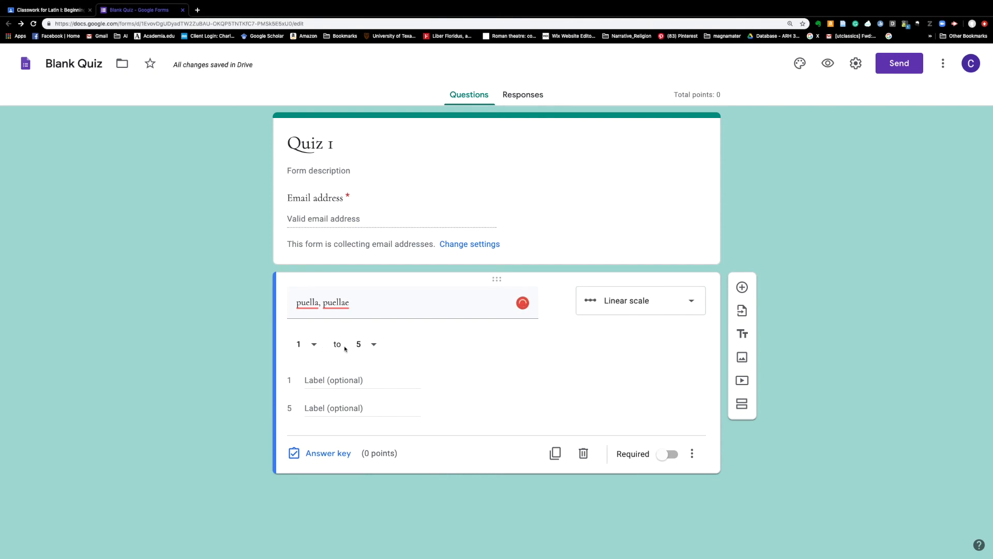
click(372, 346)
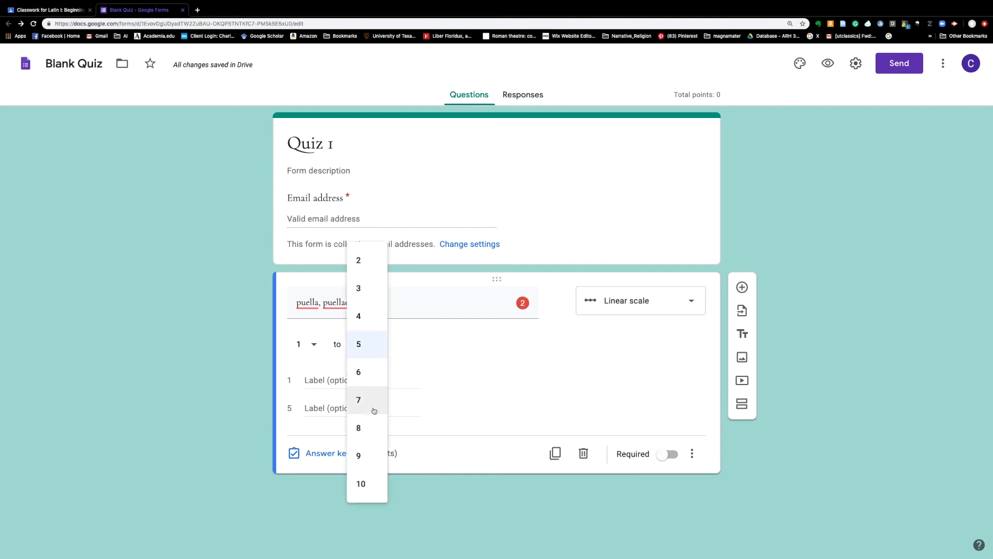
click(361, 357)
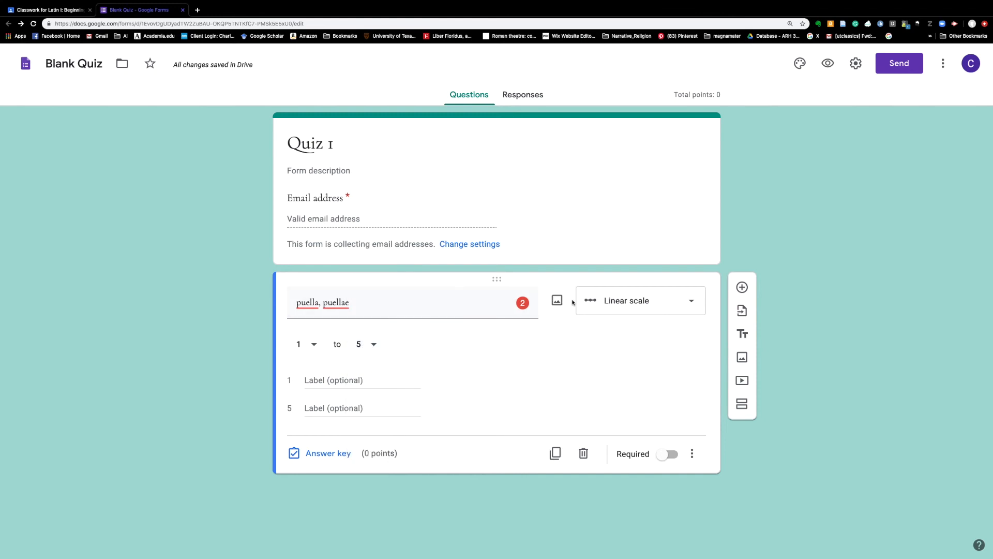
Step: Try the Multiple choice grid, Checkbox grid, Date and Time types on the "puella, puellae" question
click(677, 306)
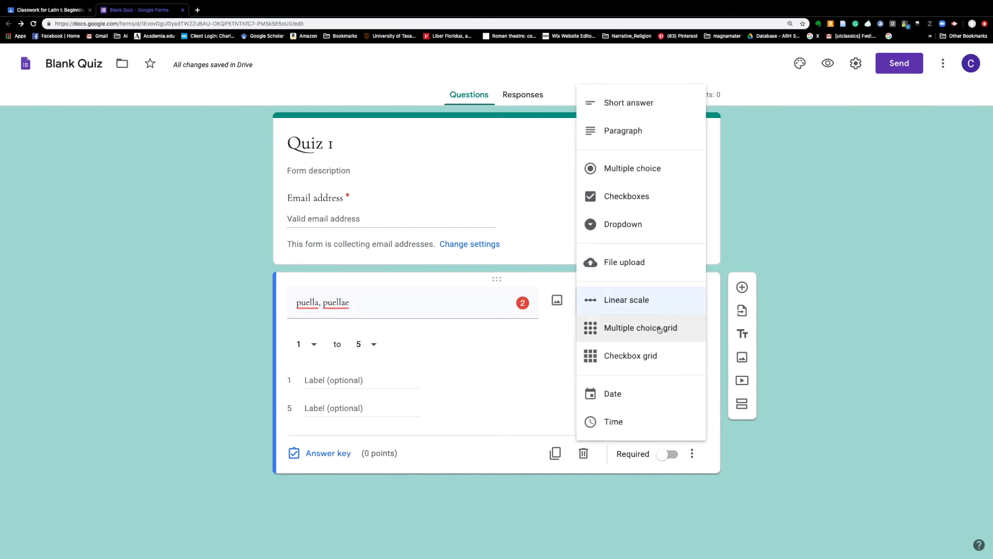
click(660, 328)
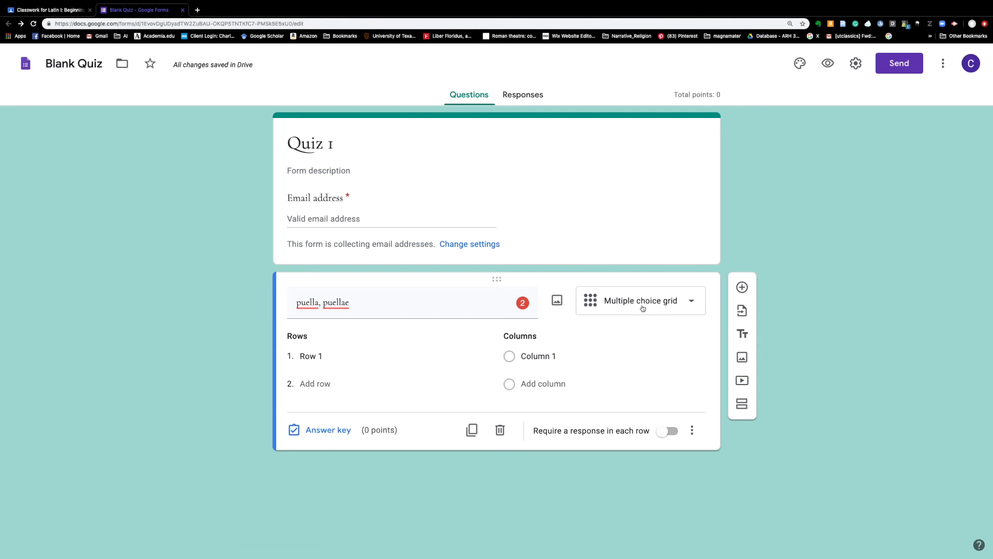
click(634, 328)
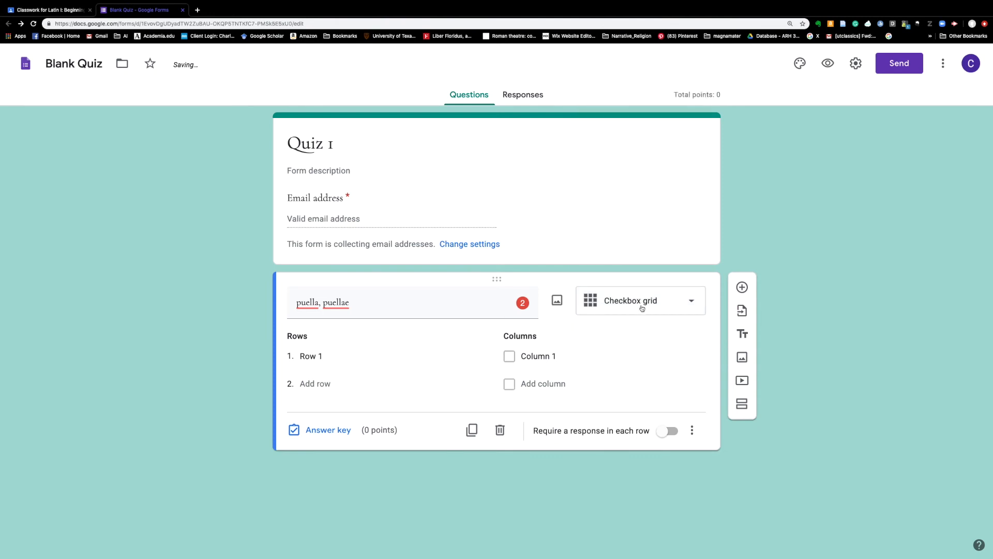
click(643, 304)
click(620, 366)
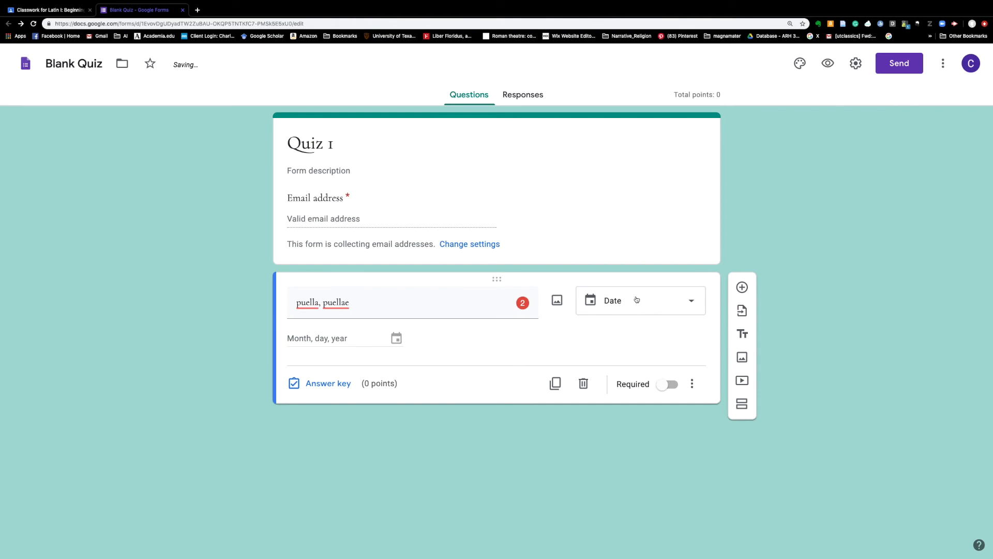
click(637, 299)
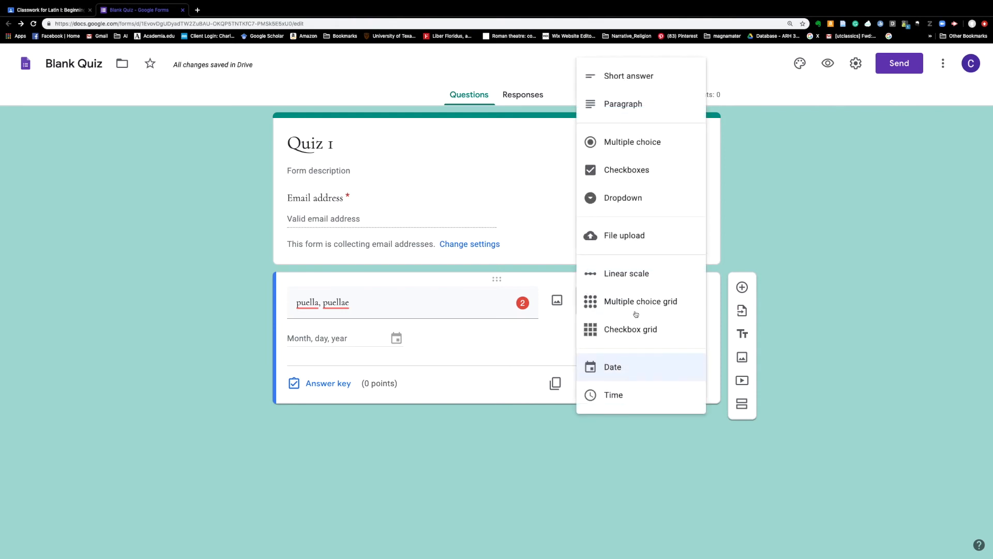
click(628, 389)
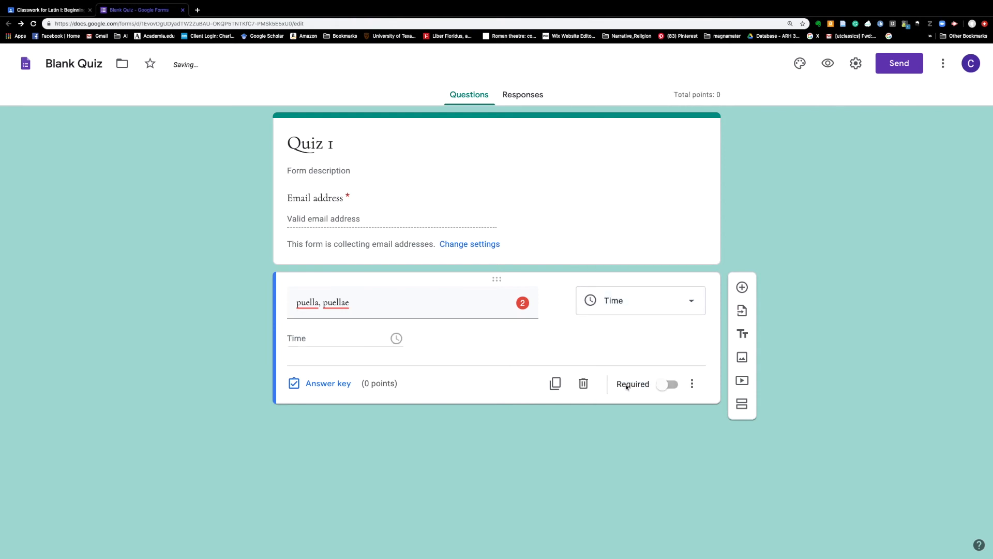
Step: Set the question type to Multiple choice and enter "boy" and "girl" as the first two answer options
click(590, 305)
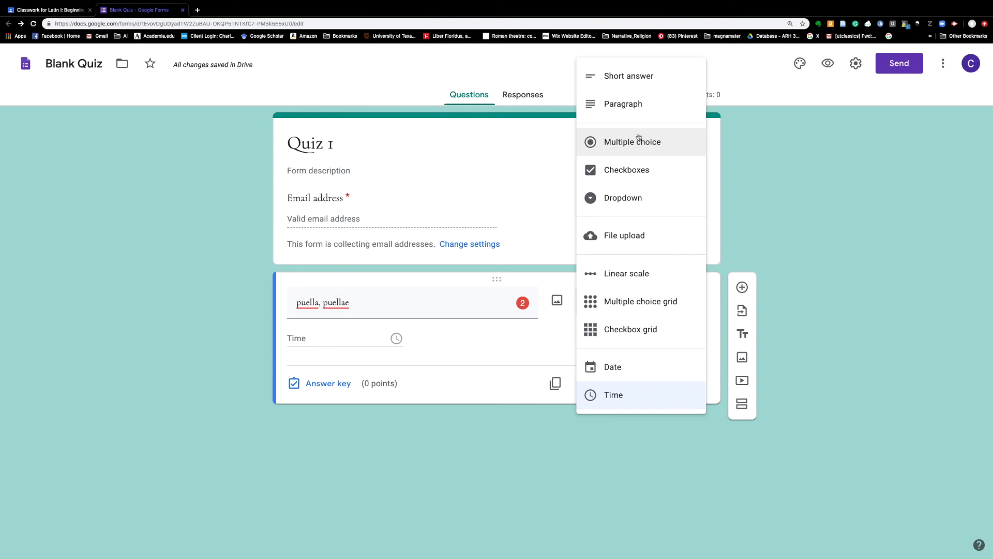
click(639, 137)
click(377, 337)
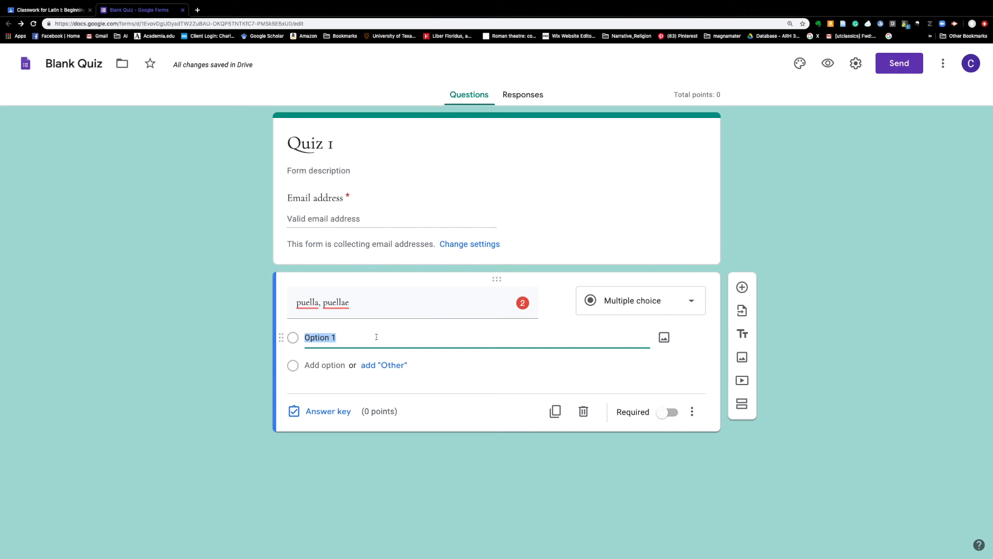
text(boy)
key(Return)
text(girl)
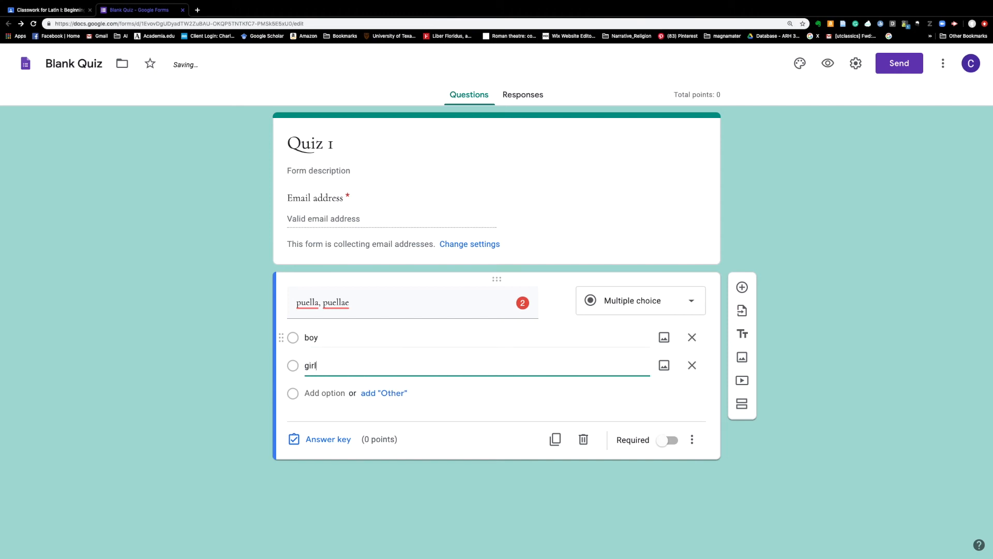
Step: Add "dog" and "temple" as the third and fourth answer options of the "puella, puellae" question
key(Return)
text(dog)
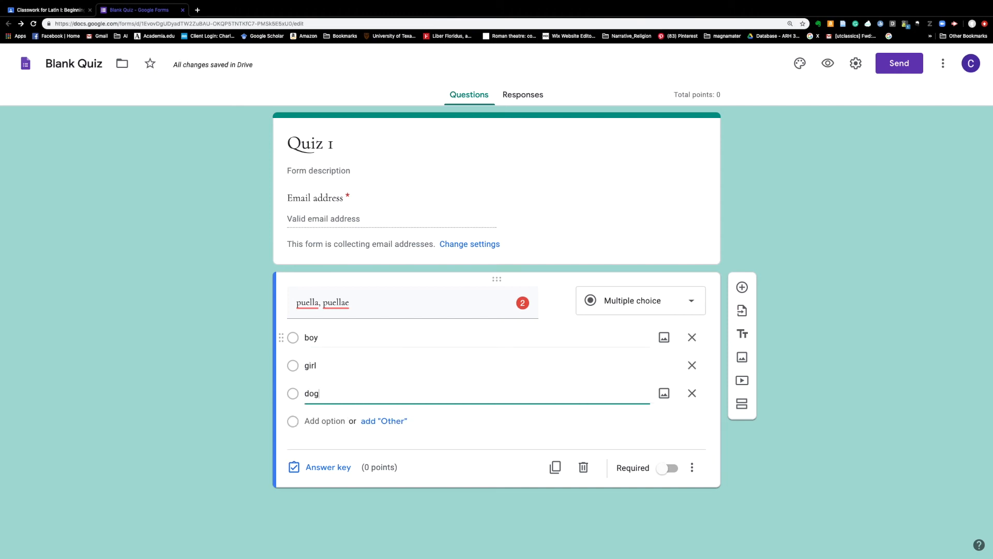
key(Return)
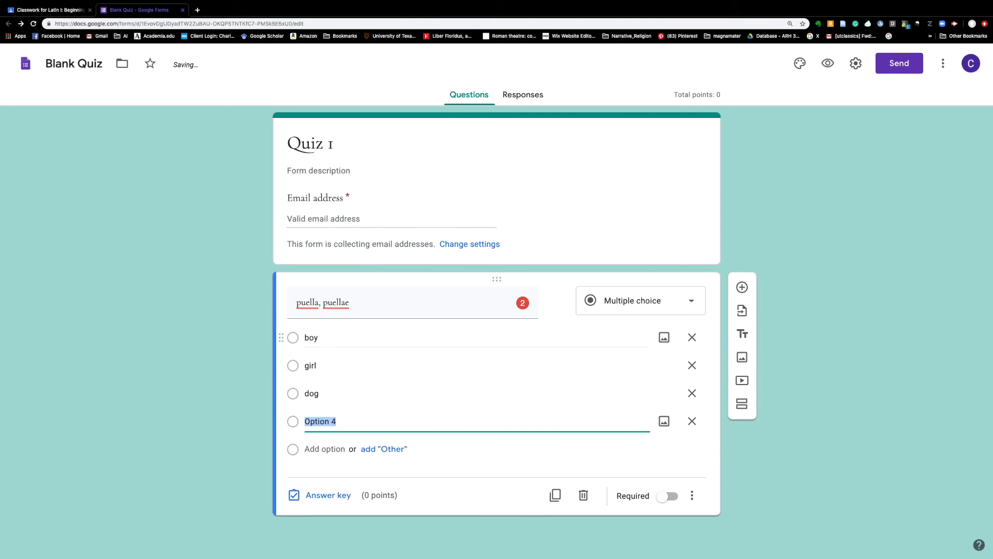
text(temple)
Step: Mark "girl" as the correct answer in the question's answer key and make it worth 1 point
click(336, 497)
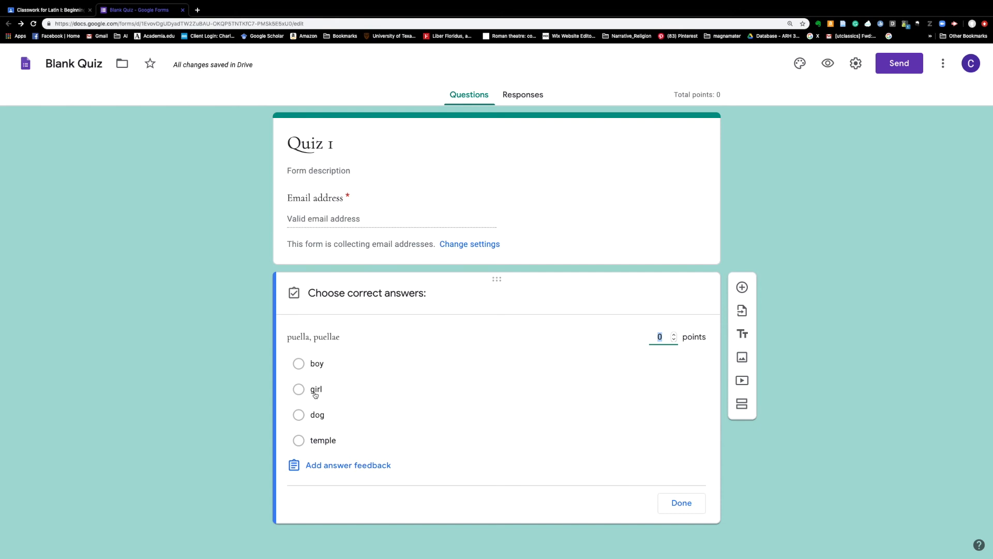
click(316, 392)
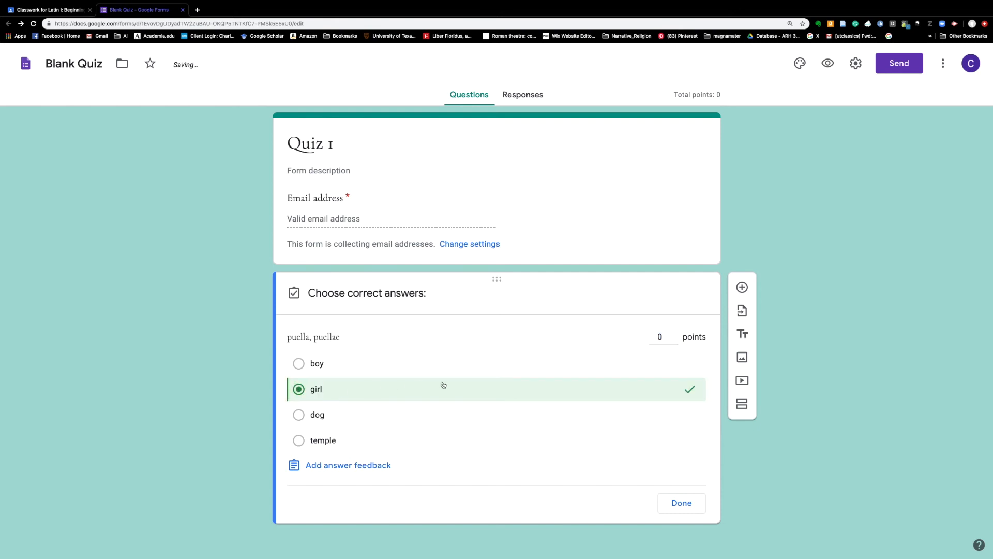
click(674, 335)
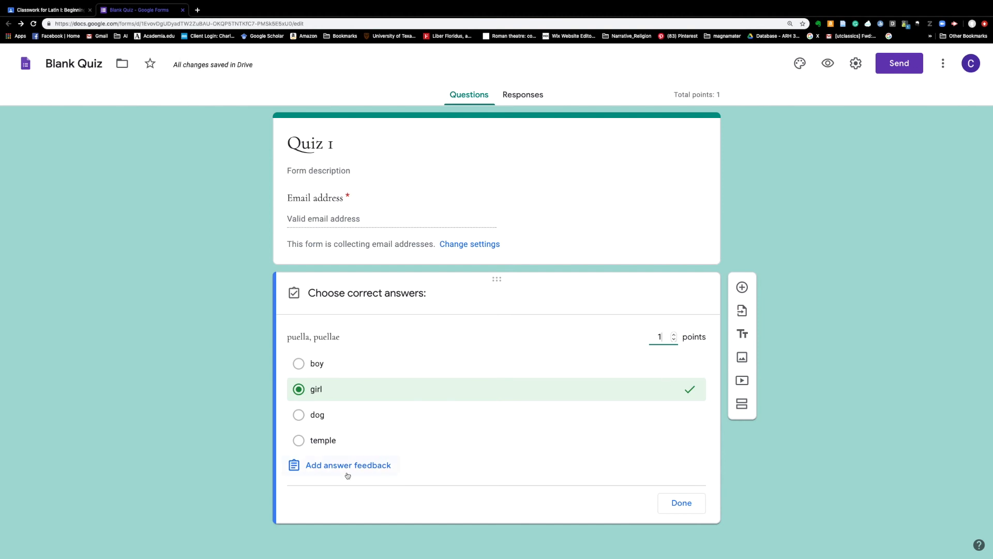
Step: Save answer feedback reading "Sorry, try again!" for incorrect answers and "Yeah!" for correct answers, without attaching a link
click(349, 469)
click(458, 170)
text(Sorry, try again!)
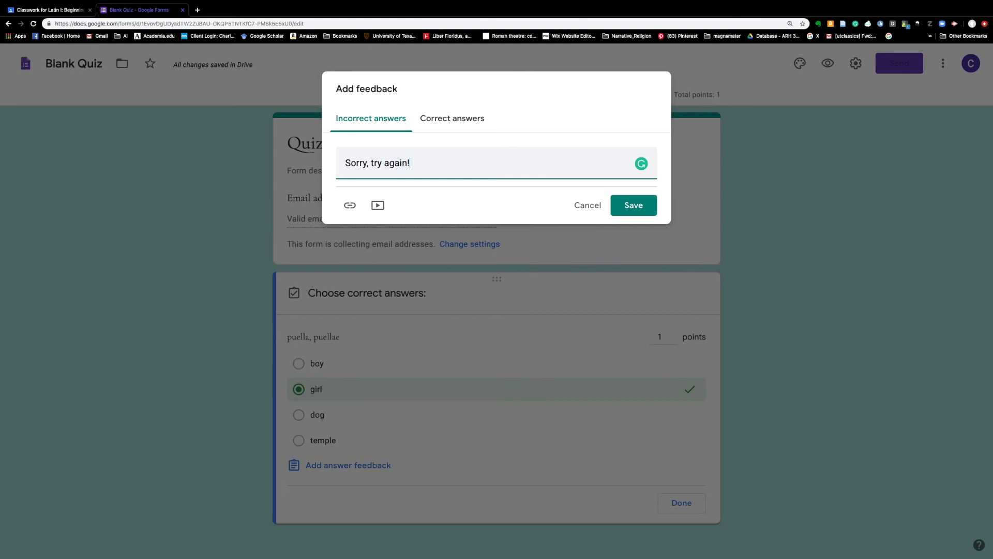
click(452, 118)
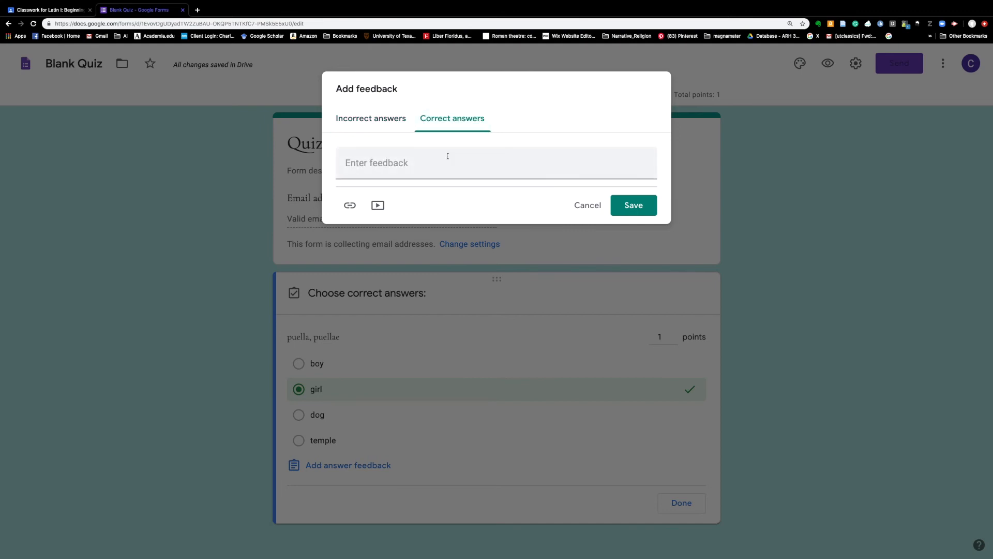
text(Yeah!)
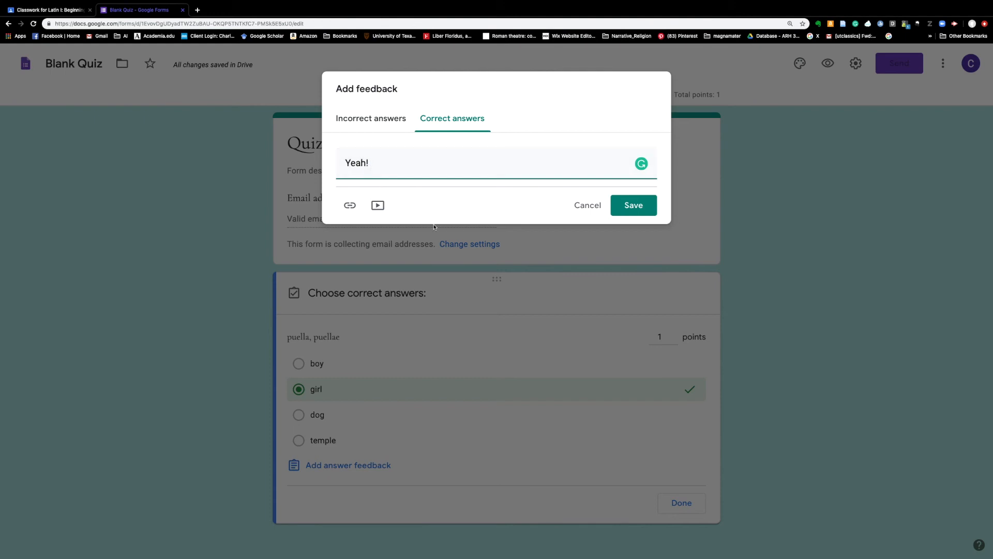
click(349, 205)
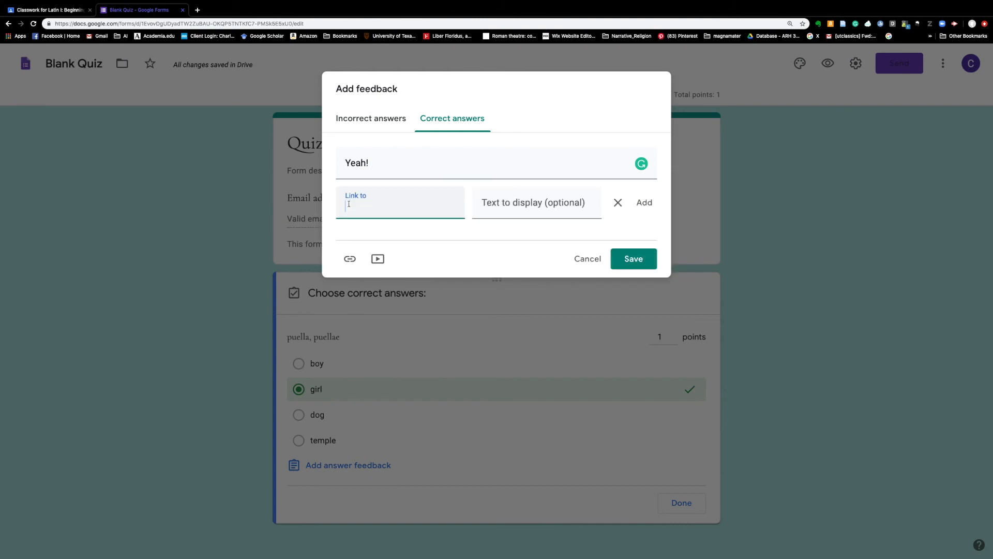
click(616, 202)
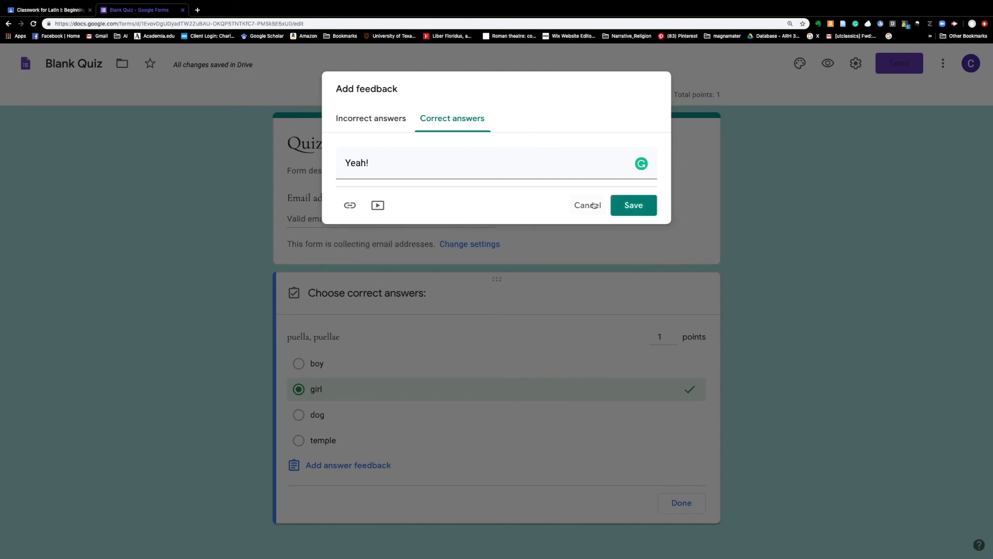
click(622, 207)
scroll(552, 280, down, 2)
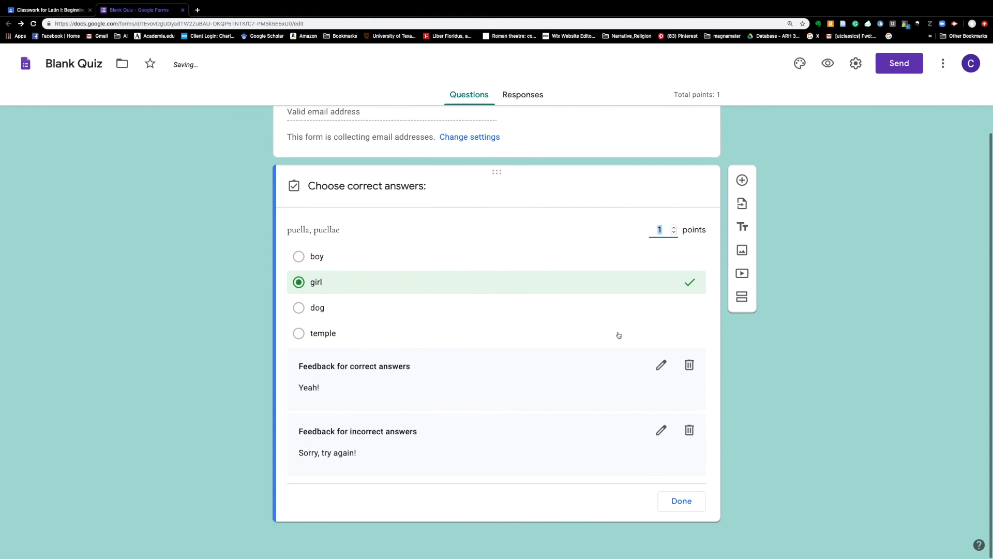
scroll(470, 363, up, 1)
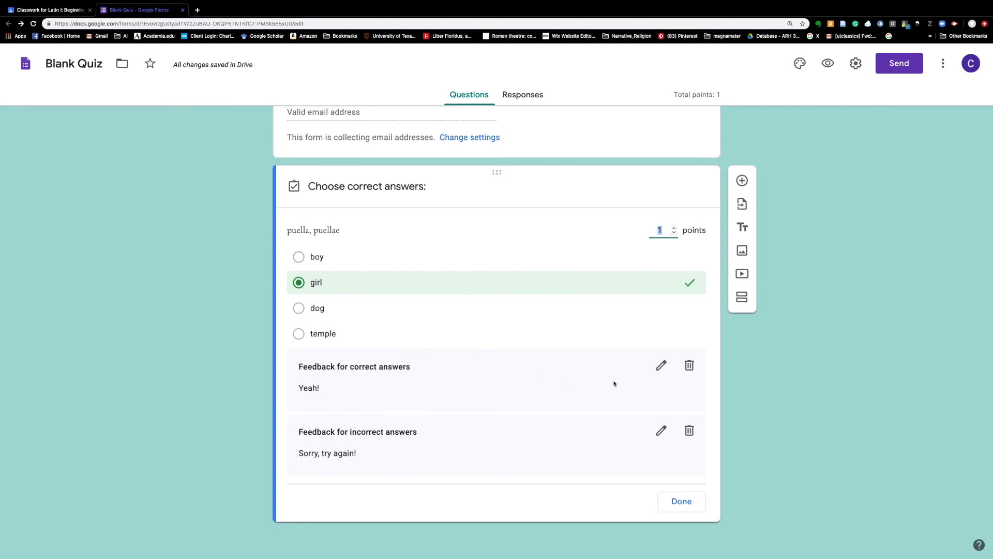
scroll(627, 384, up, 1)
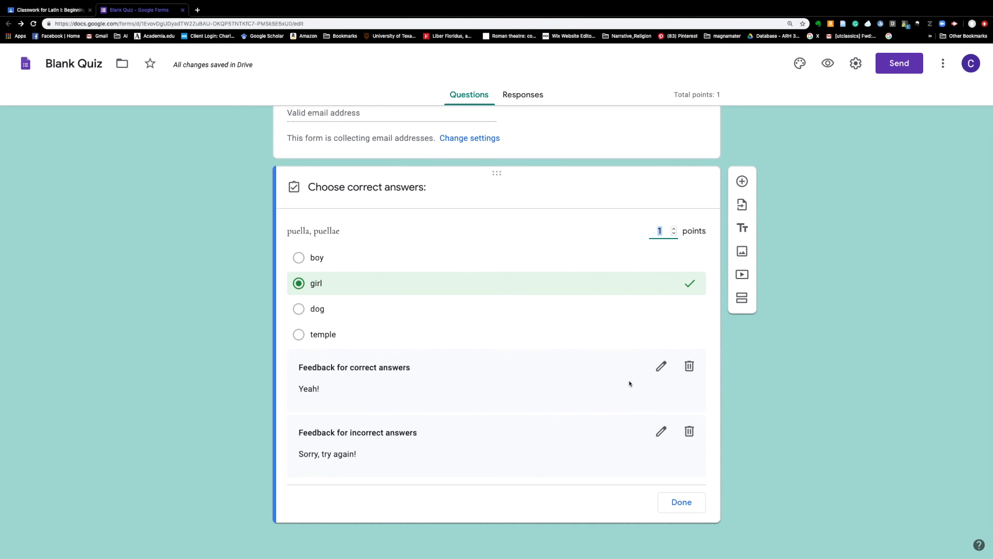
Step: Delete the feedback for correct and incorrect answers and finish editing the question's answer key
click(689, 366)
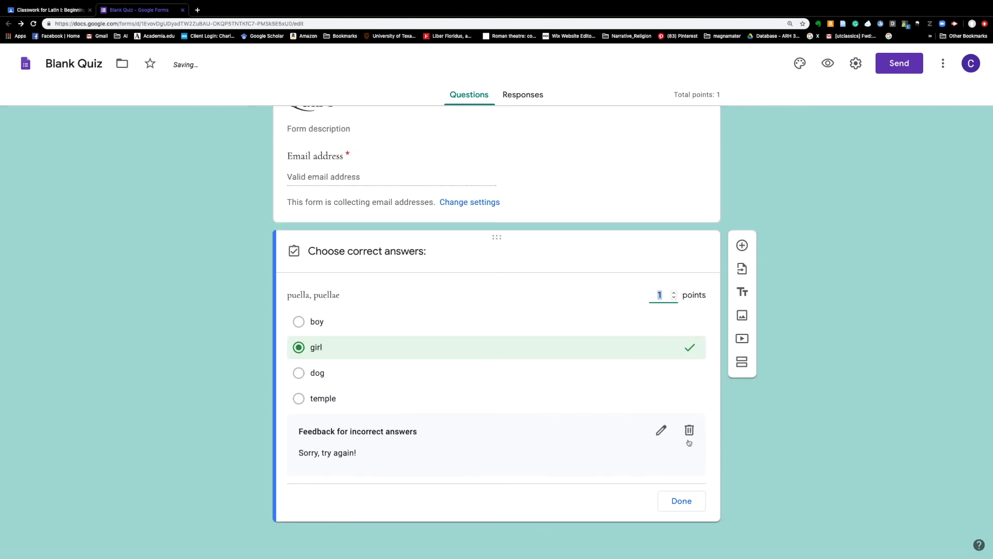
click(690, 436)
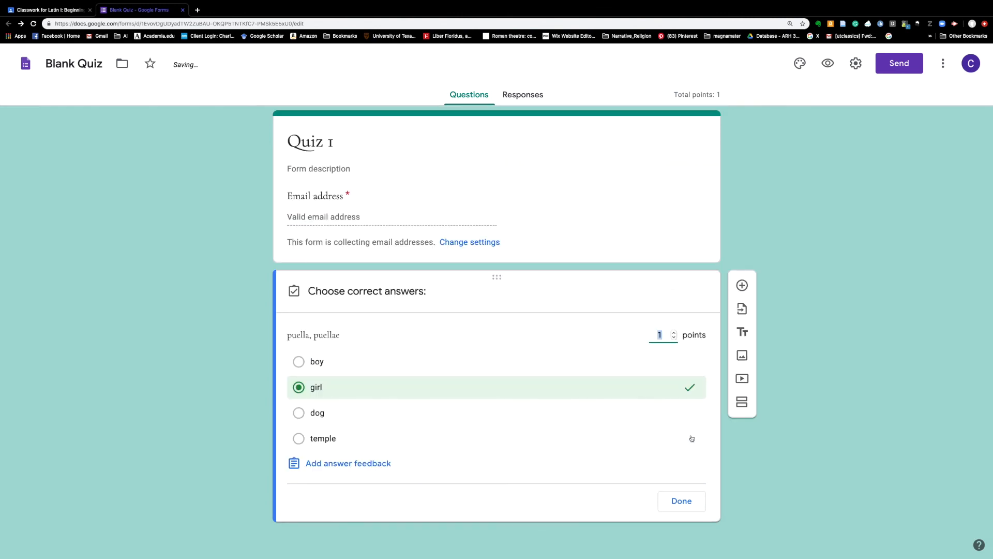
click(682, 499)
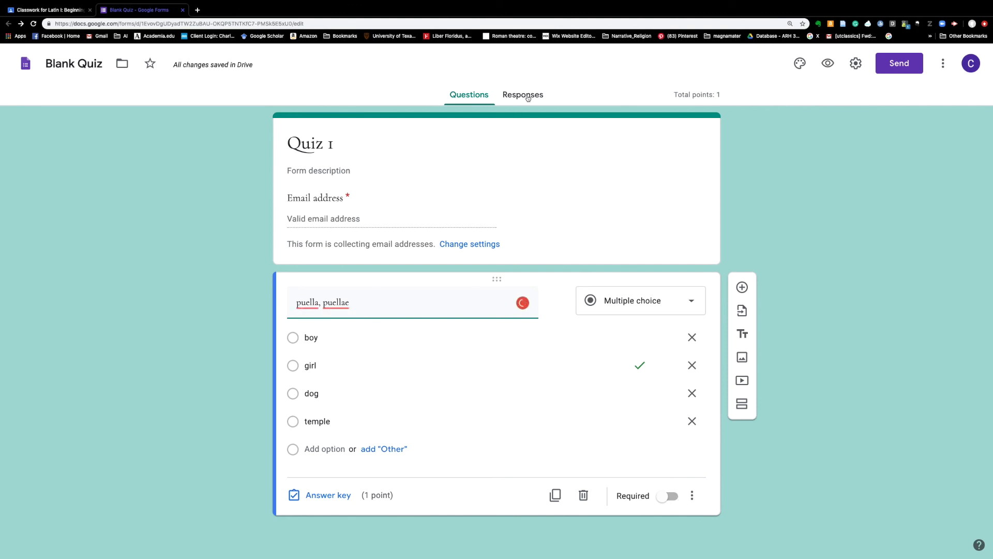
Step: Look over the quiz's responses page, including the spreadsheet option and the other response management options
click(528, 98)
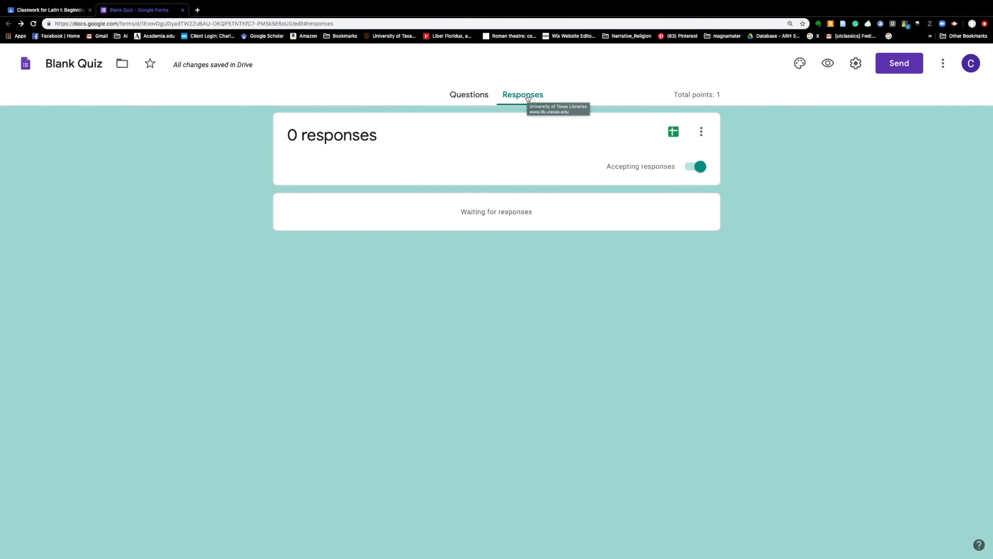
click(472, 101)
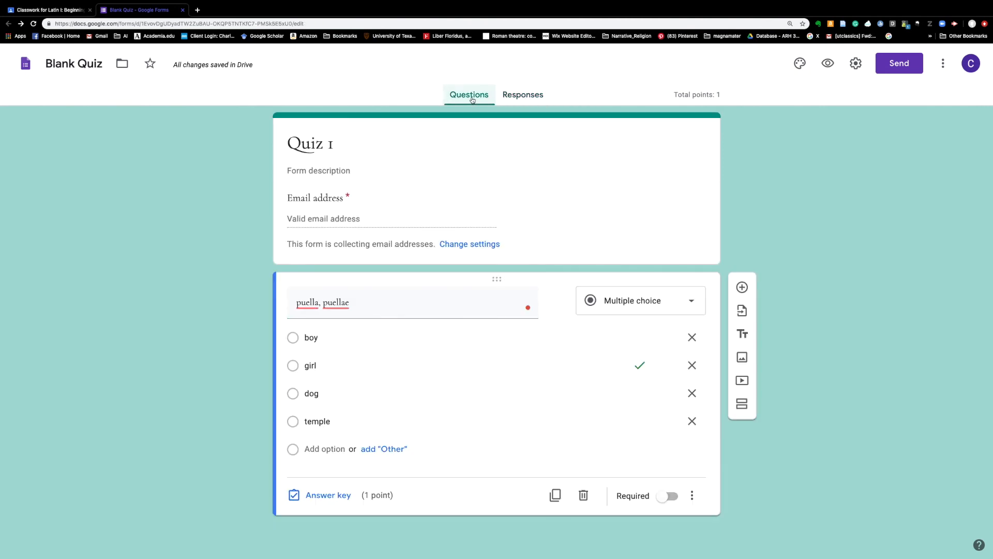
click(545, 101)
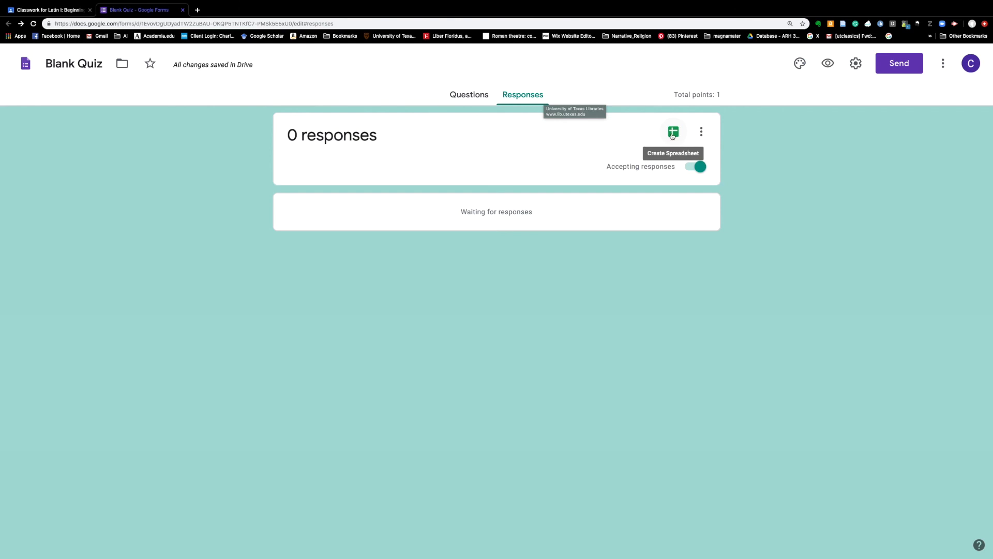
click(701, 133)
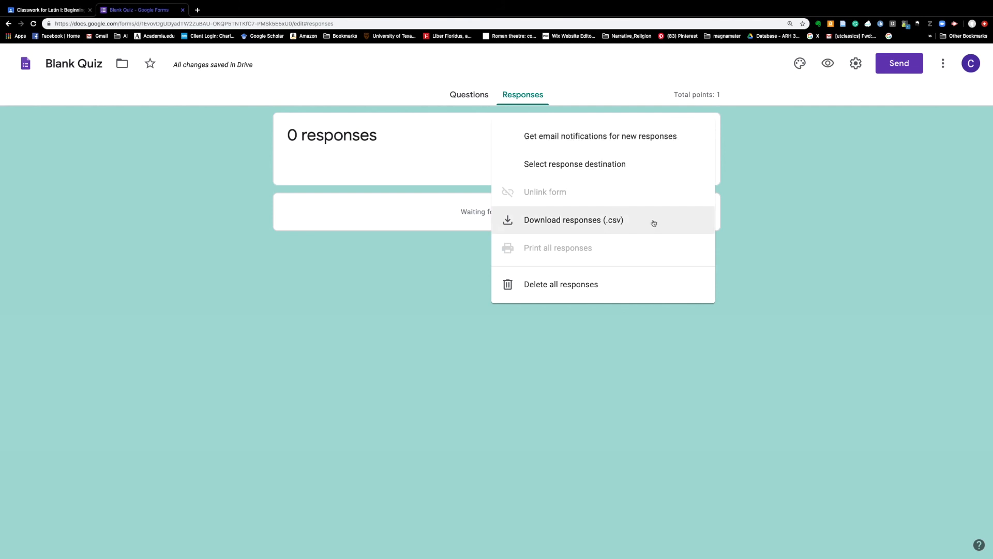
click(745, 171)
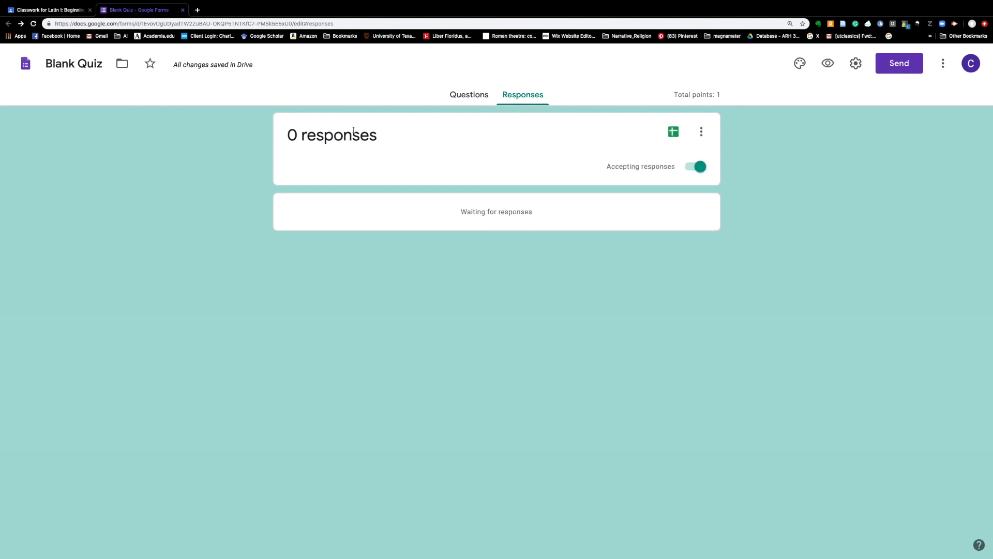
Step: Rename the form file as "Quiz 1"
triple_click(92, 65)
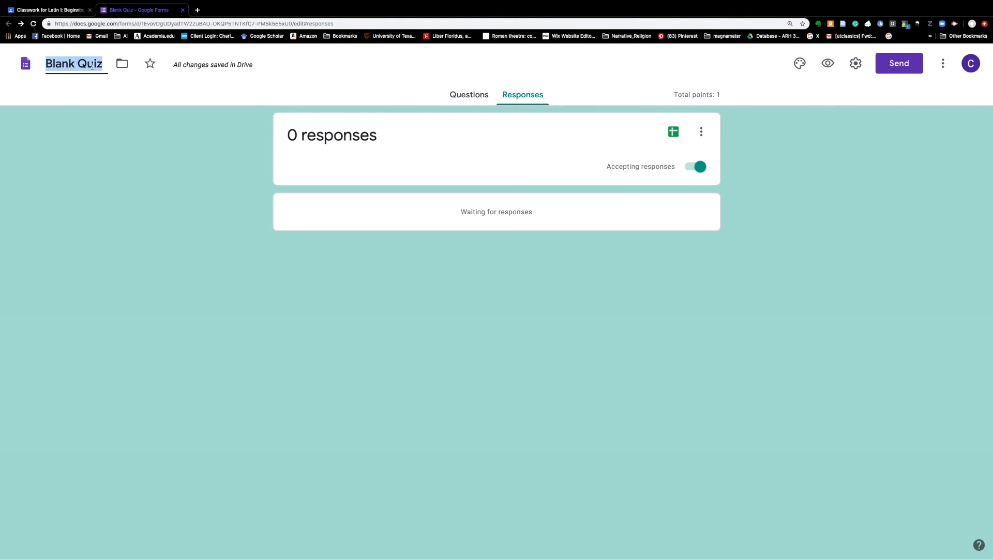
text(Quiz 1)
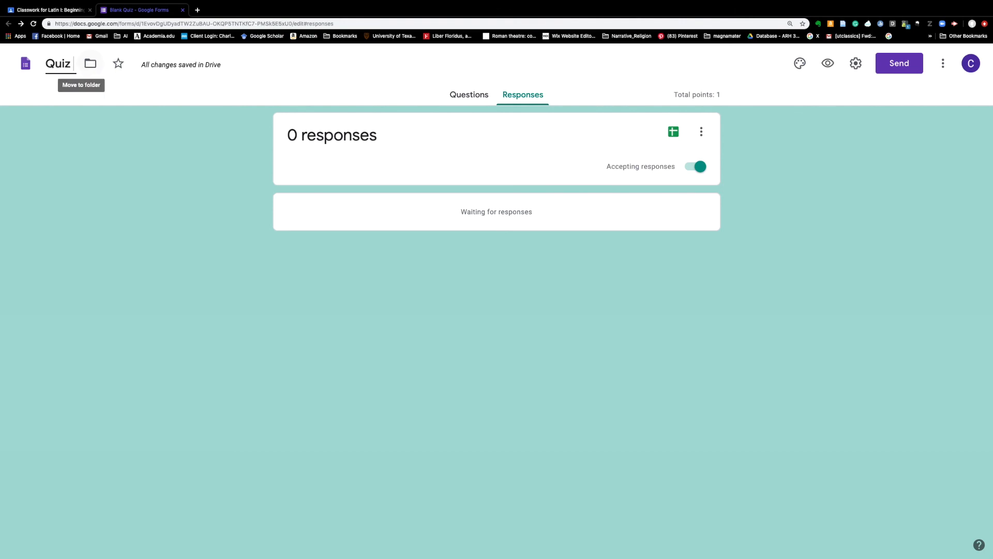
click(119, 125)
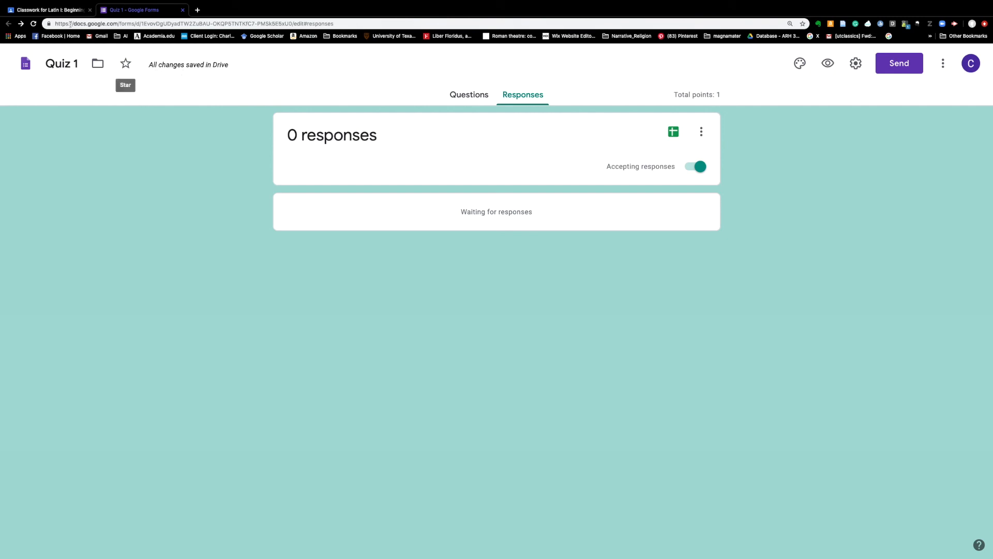
Step: Switch to Google Classroom and replace the assignment's Blank Quiz attachment with the Quiz 1 form from Google Drive
click(60, 11)
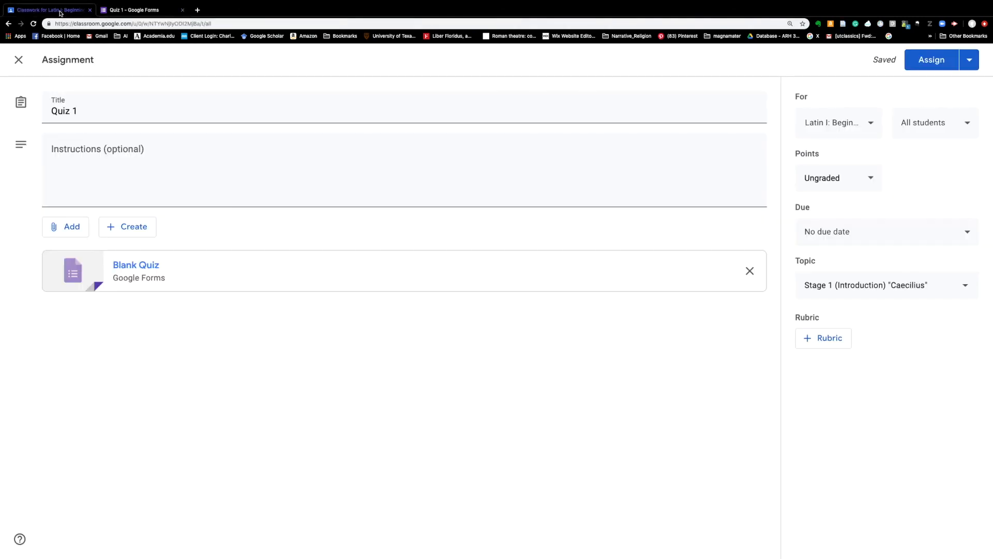
click(750, 271)
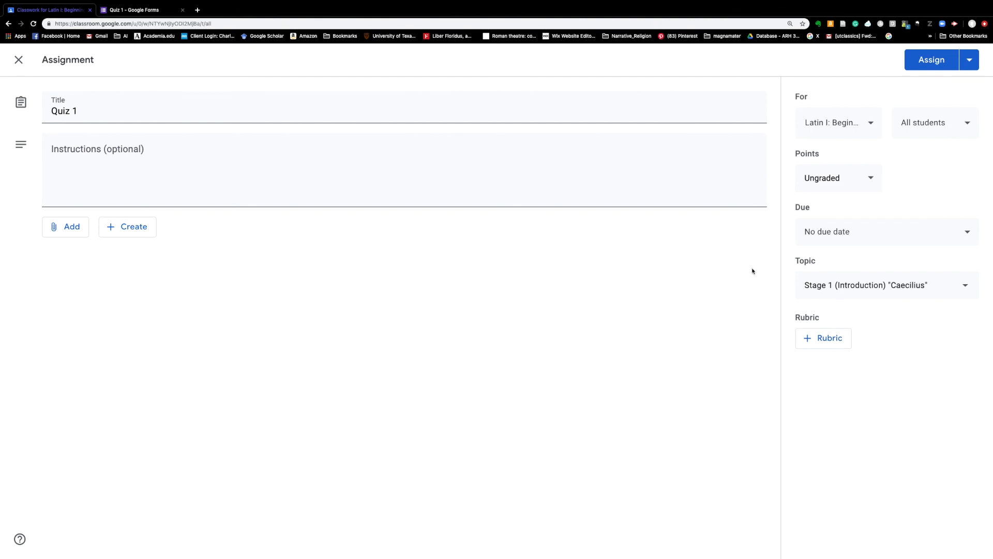
click(73, 234)
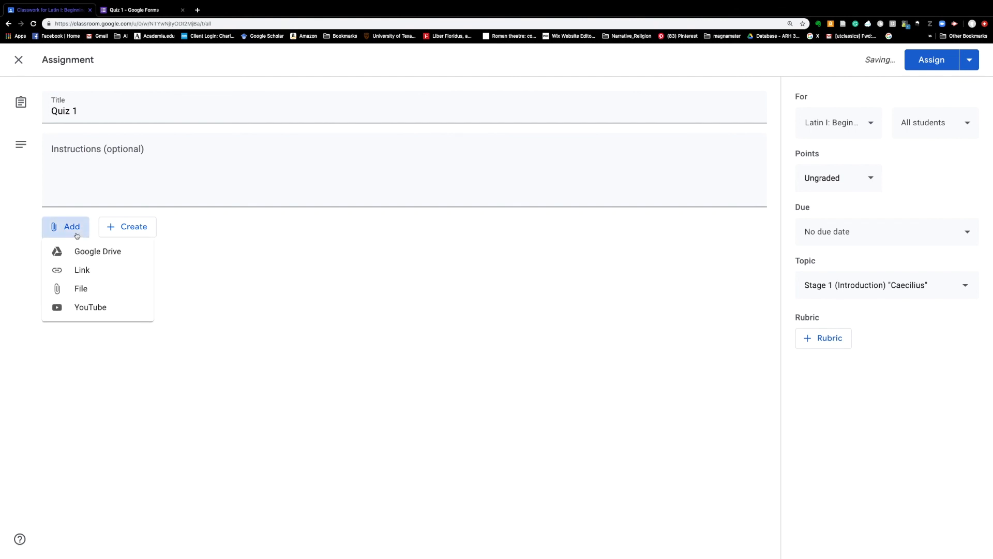
click(82, 251)
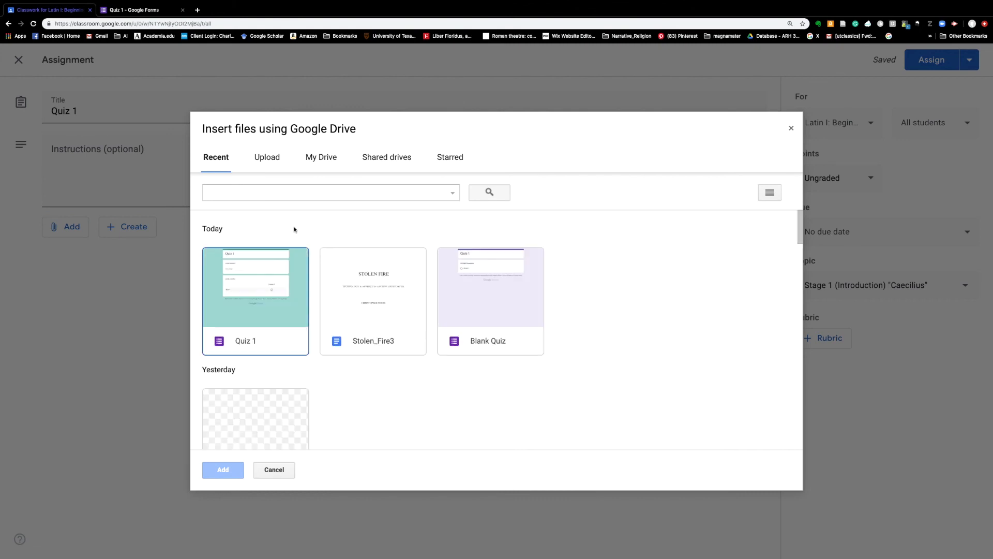
double_click(271, 295)
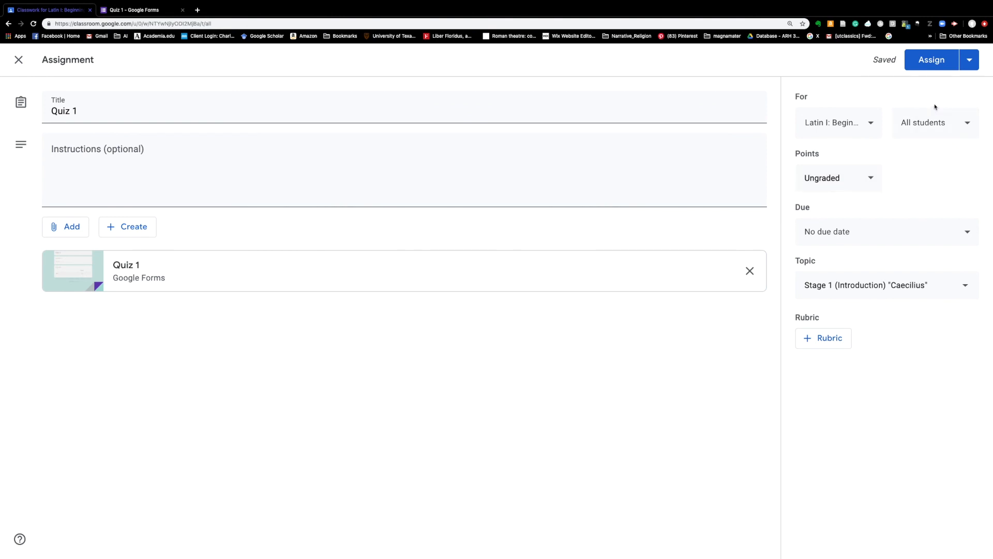
Step: Assign Quiz 1 to the class immediately and check it in the classwork list
click(970, 64)
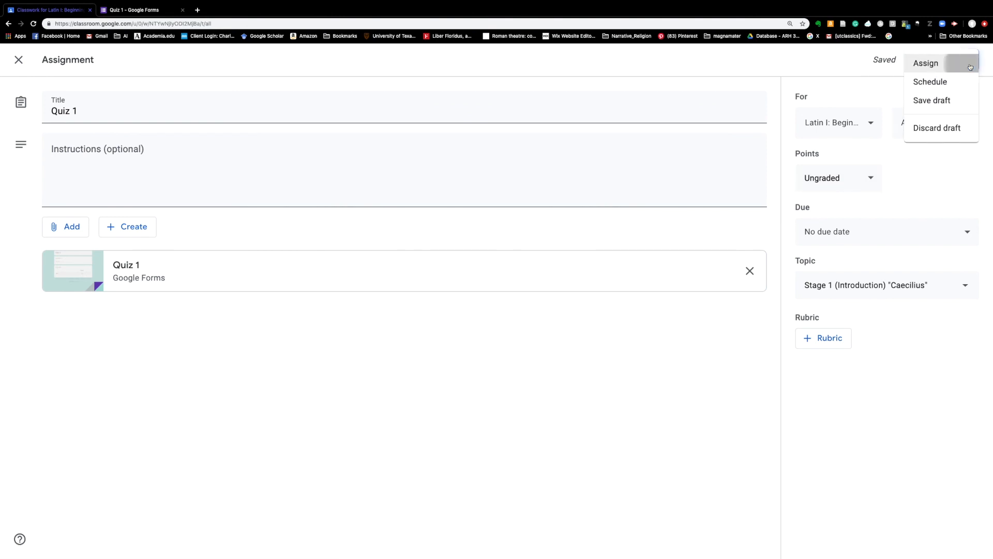
click(968, 64)
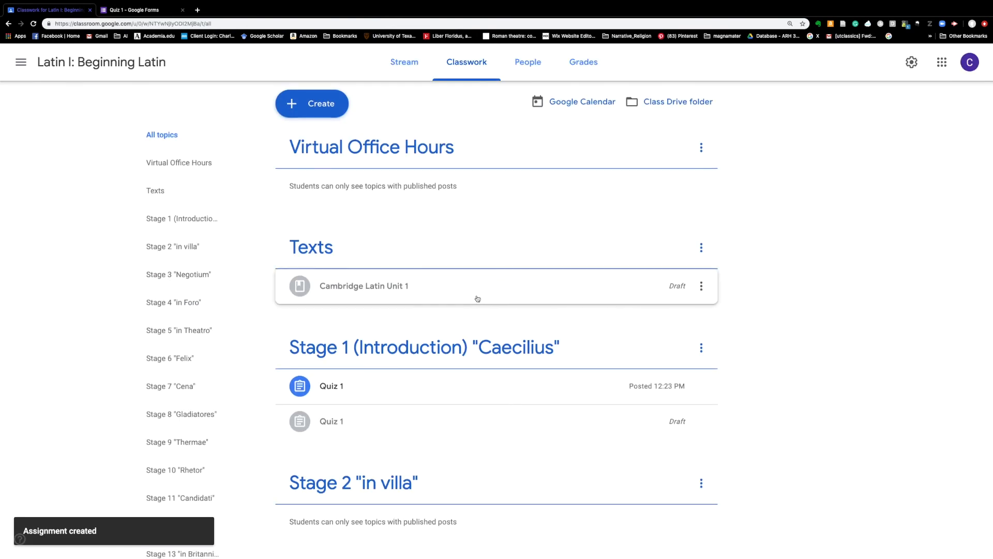
scroll(477, 298, down, 3)
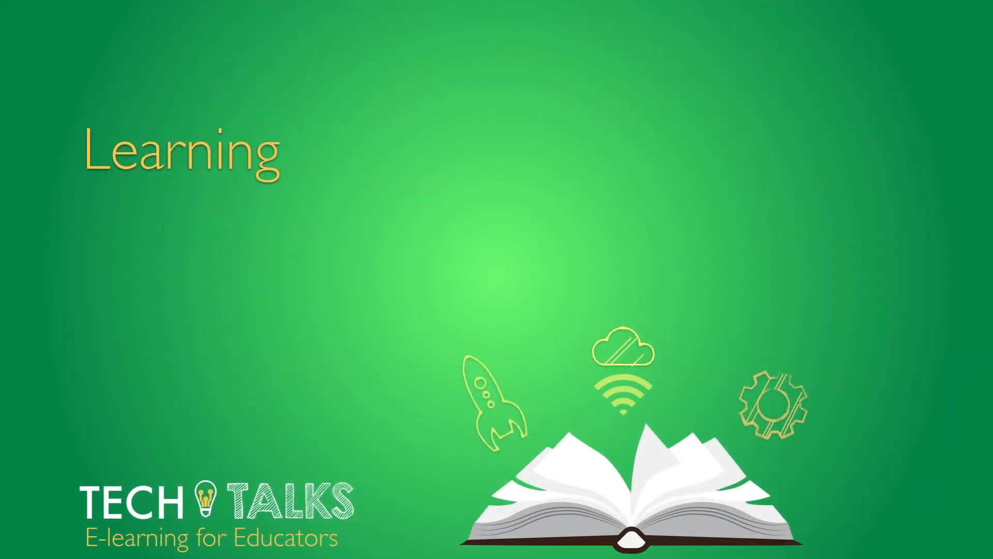